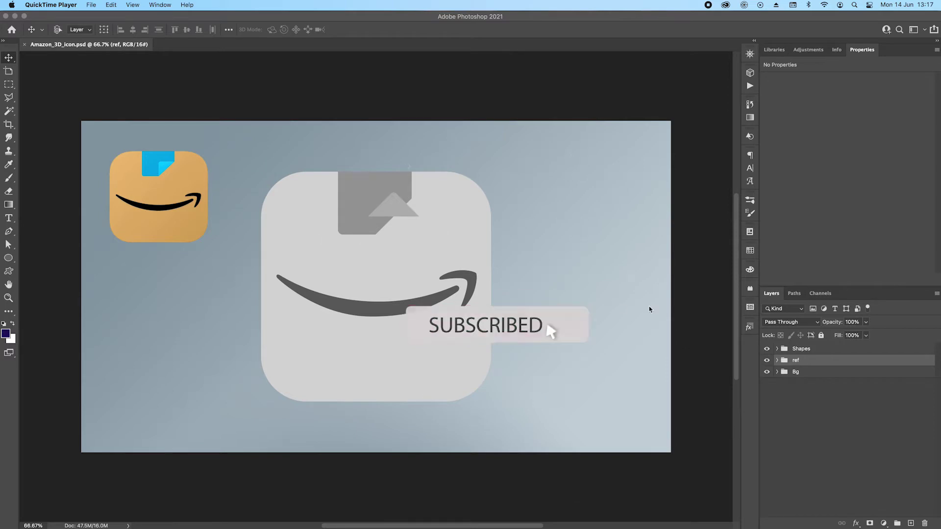
Expand the Shapes group and hide its Tape_part2, Tape_part1 and Logo layers
left_click(778, 349)
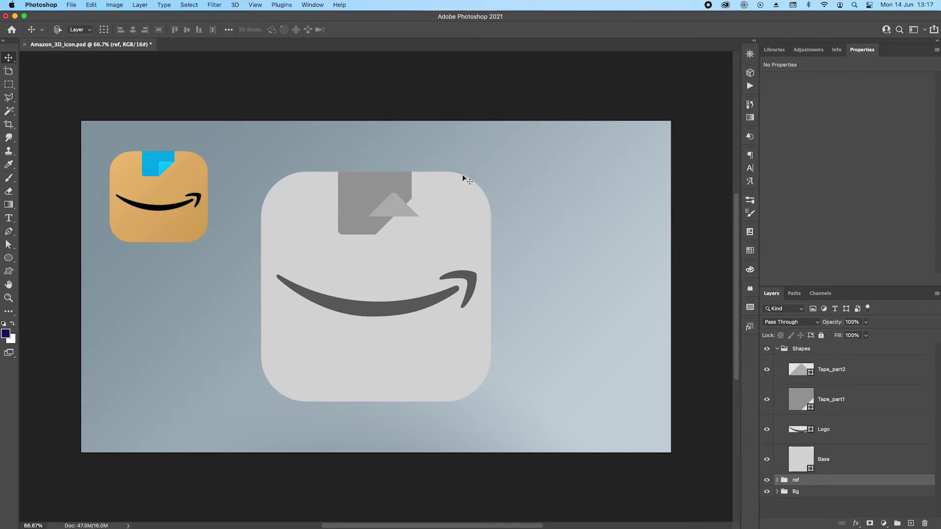
left_click(833, 459)
left_click(819, 434)
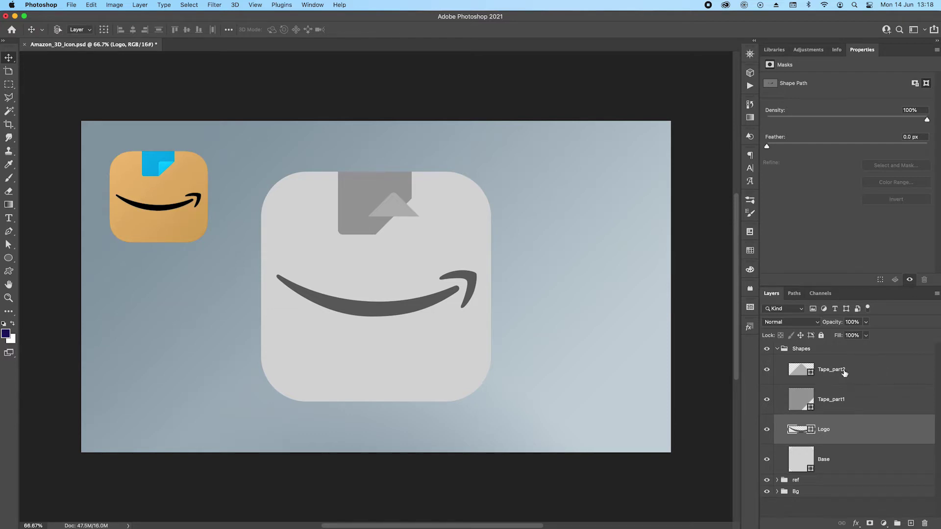
left_click(767, 370)
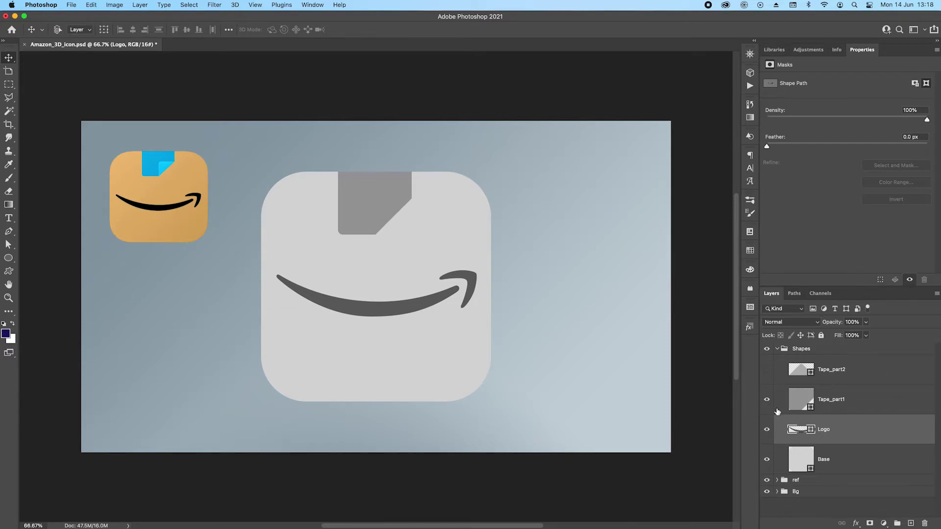
left_click(766, 400)
left_click(767, 429)
Turn the Base layer into a 3D extrusion with an extrusion depth of 40 px
left_click(851, 465)
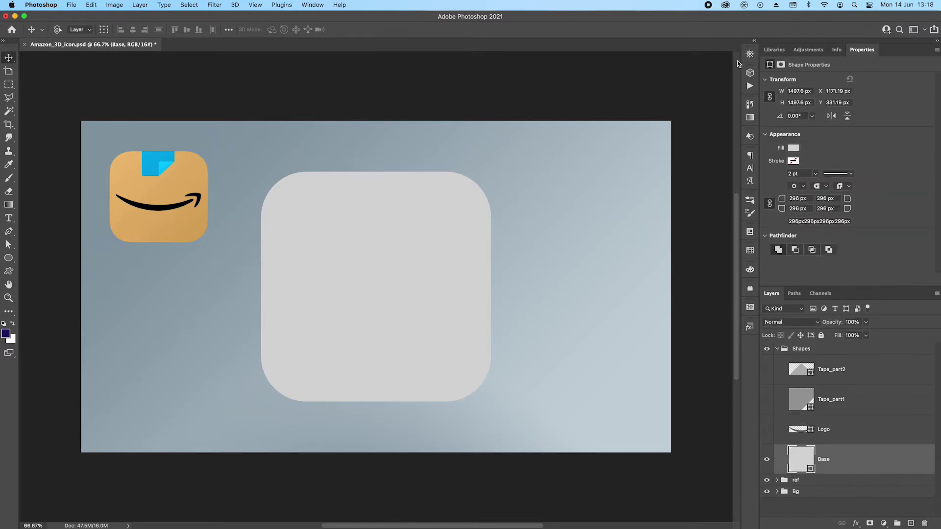
left_click(750, 75)
left_click(660, 120)
left_click(680, 188)
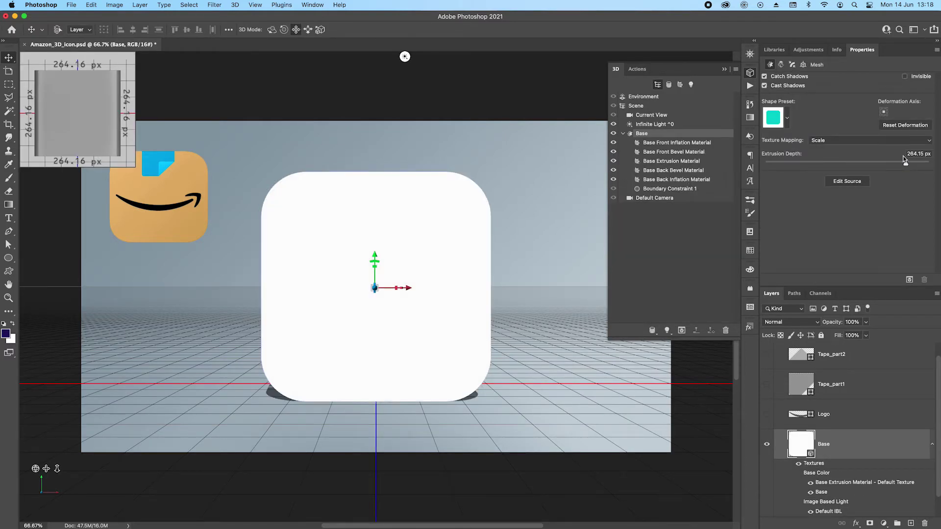
left_click(915, 153)
type("40")
key("Return")
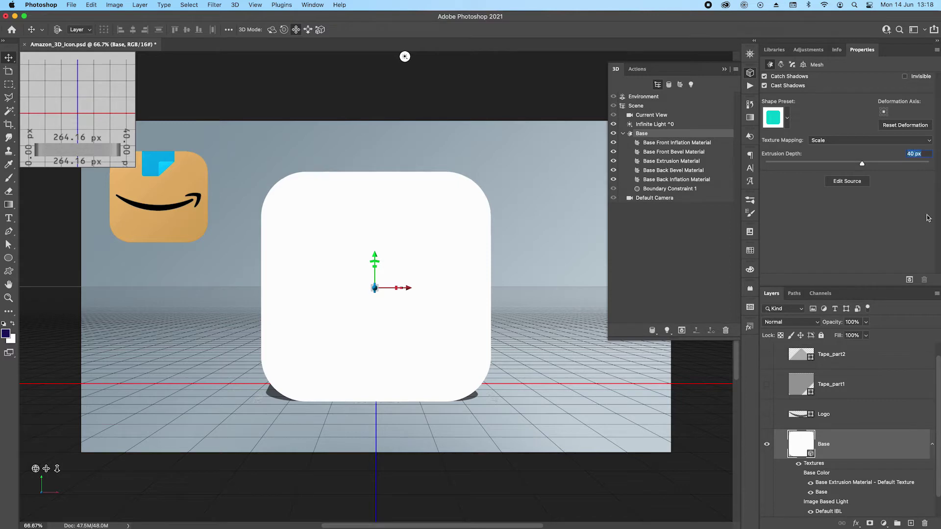
Give the Base mesh a 1% wide bevel on both its front and back caps
left_click(792, 65)
left_click(799, 79)
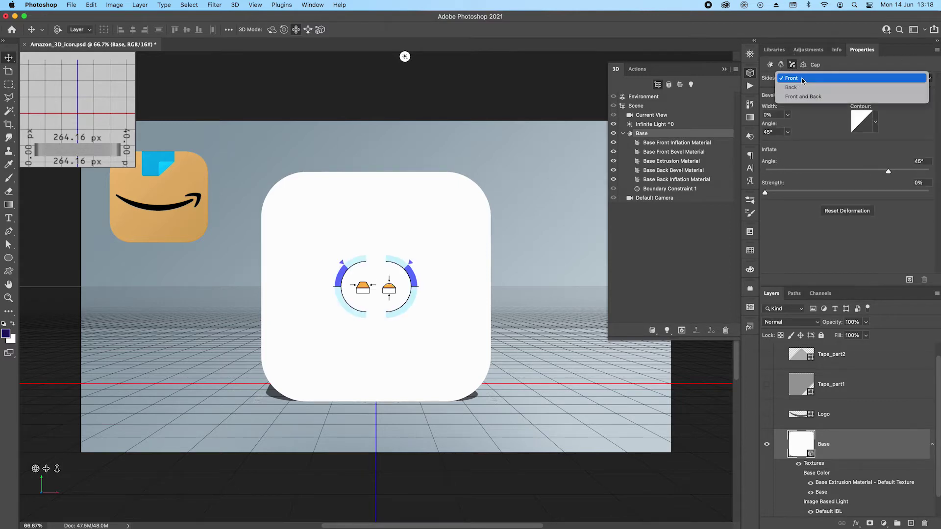
left_click(807, 97)
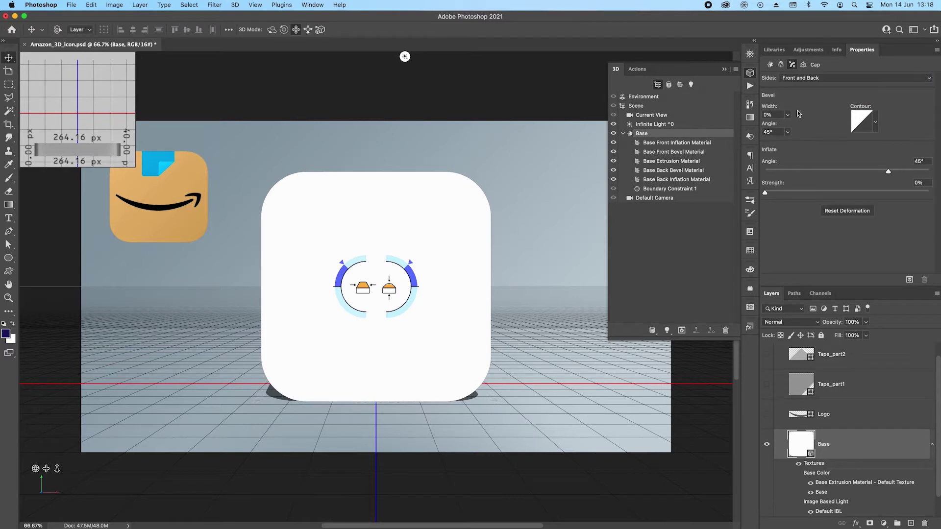
left_click(779, 114)
type("1")
key("Tab")
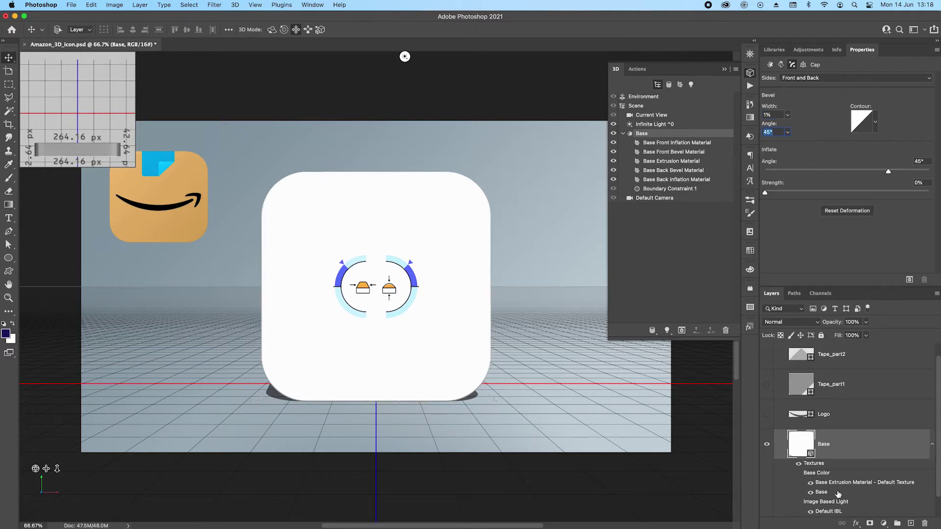
Show the Logo layer and turn it into a 3D extrusion with an extrusion depth of 8 px
left_click(833, 417)
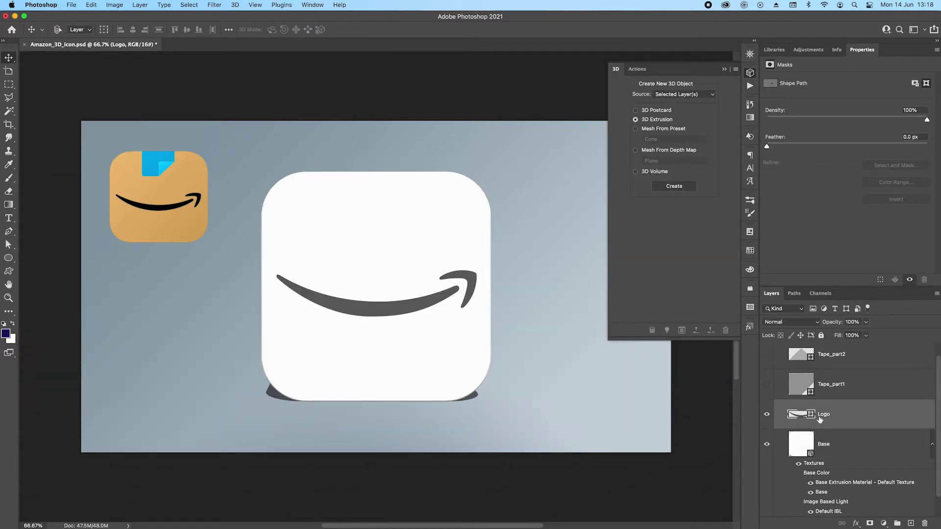
left_click(676, 185)
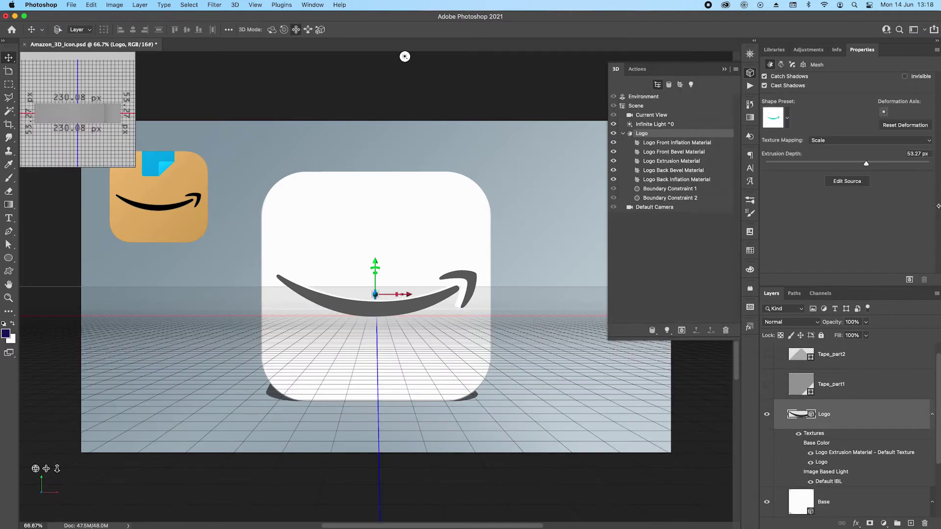
left_click(877, 154)
type("6")
key("Return")
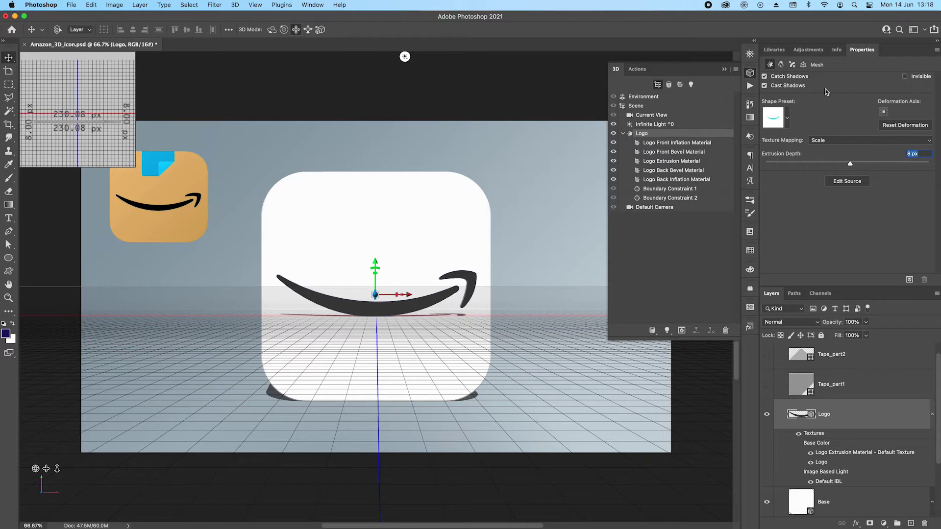
Set the bevel width on the Logo mesh's front cap to 15%
left_click(791, 65)
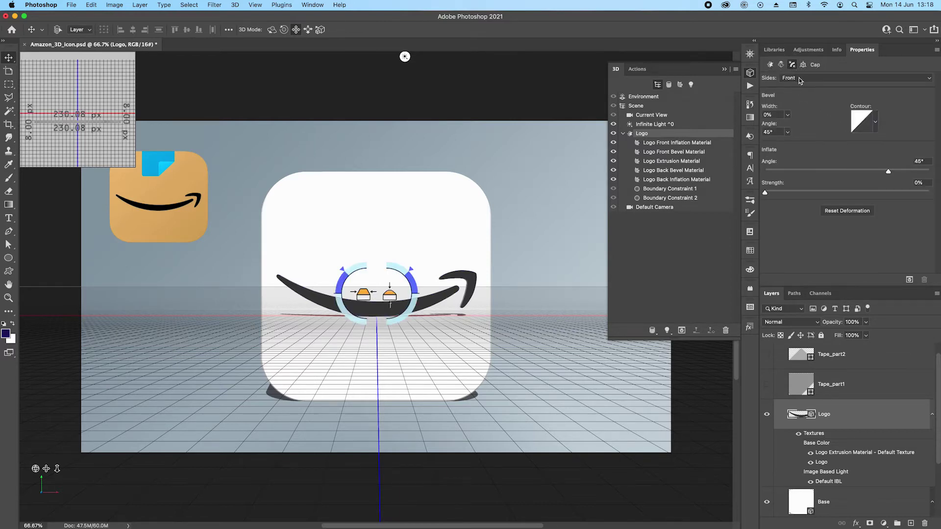
left_click(772, 113)
type("15")
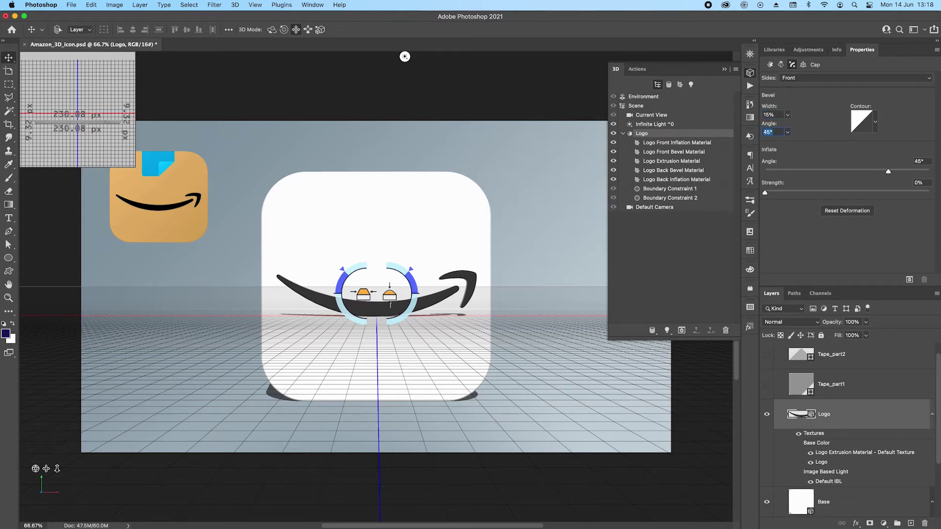
Show the Tape_part1 layer and turn it into a 3D extrusion with an extrusion depth of 1 px
left_click(847, 385)
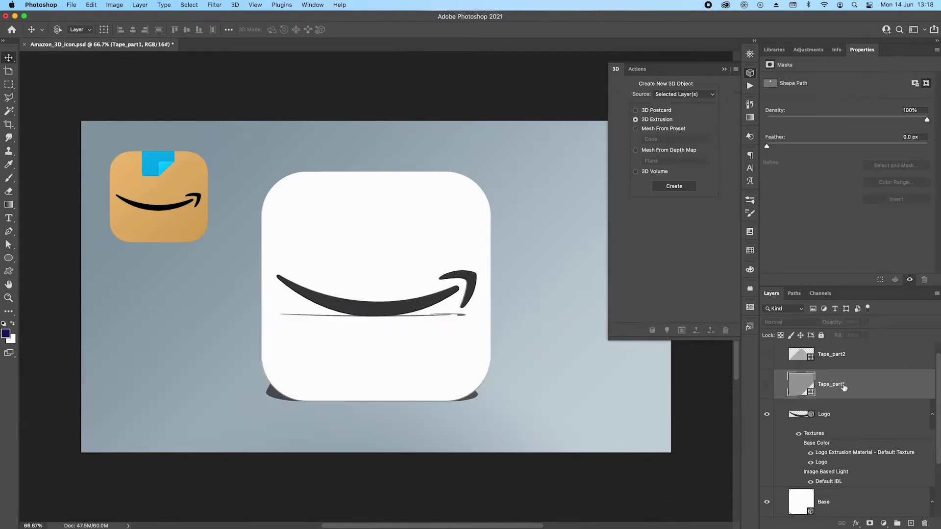
left_click(767, 385)
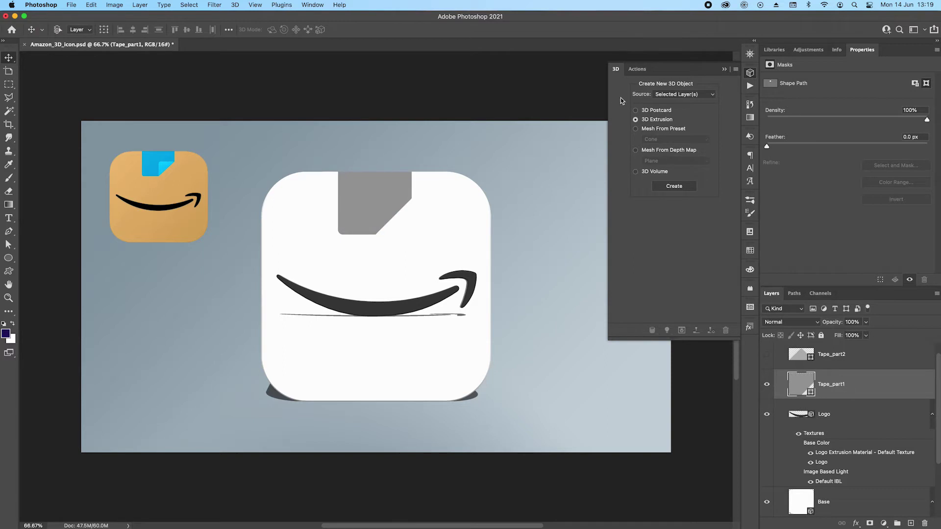
left_click(673, 190)
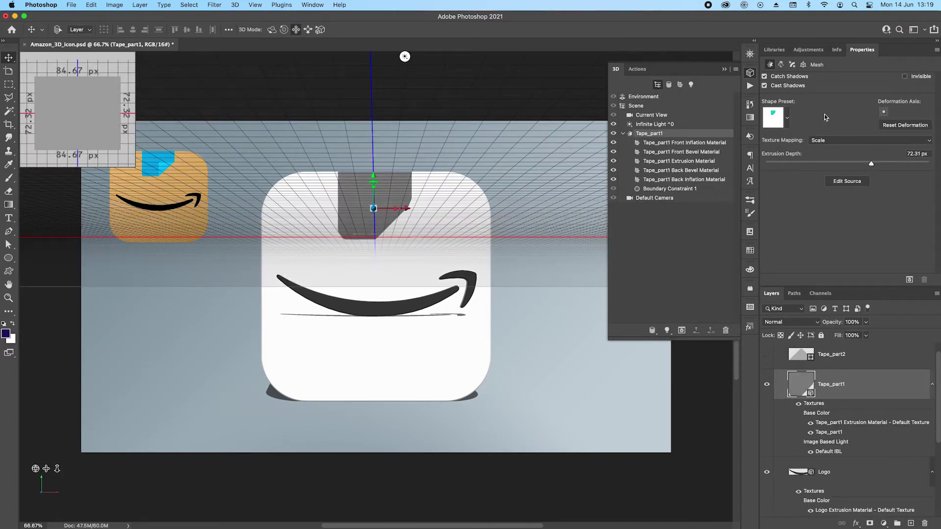
left_click(915, 153)
type("1")
key("Return")
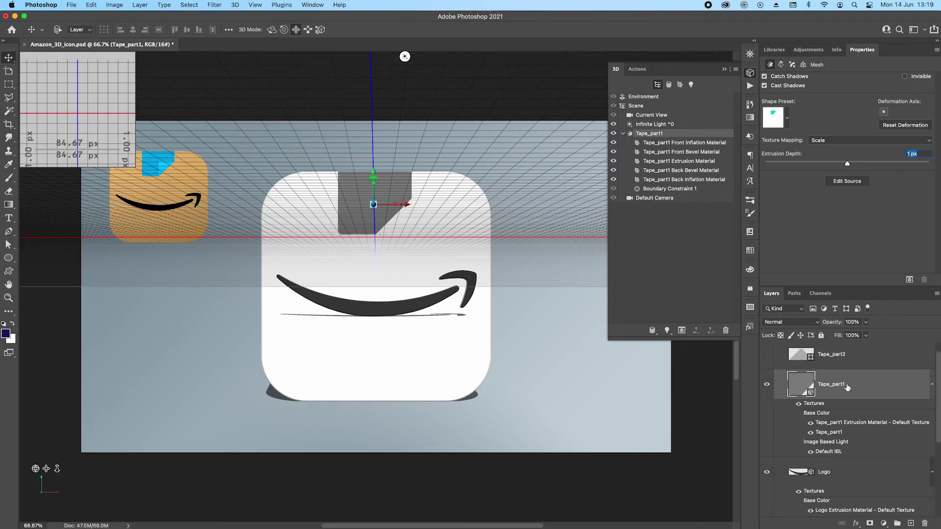
Select the Tape_part2 layer and make it visible
left_click(839, 362)
left_click(767, 358)
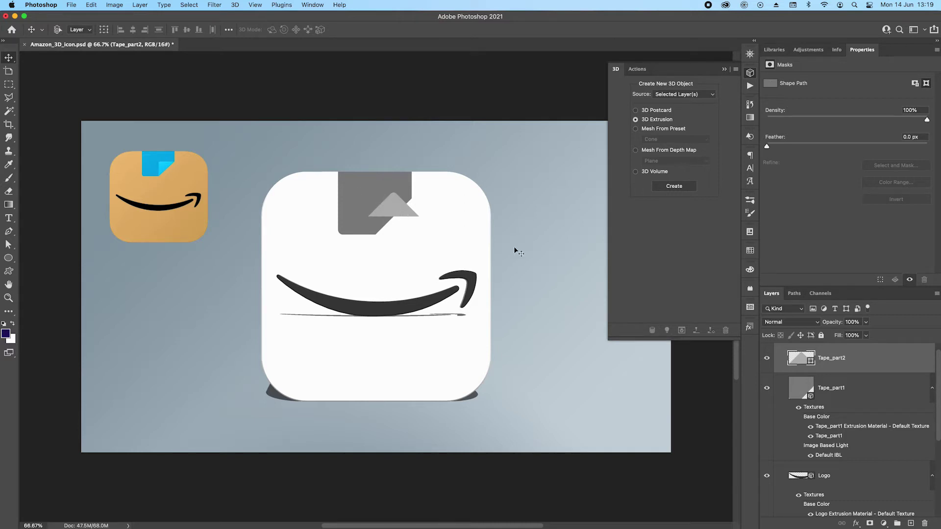
key("super+t")
mouse_move(431, 204)
left_mouse_down()
mouse_move(420, 186)
mouse_move(434, 202)
left_mouse_up()
key("Return")
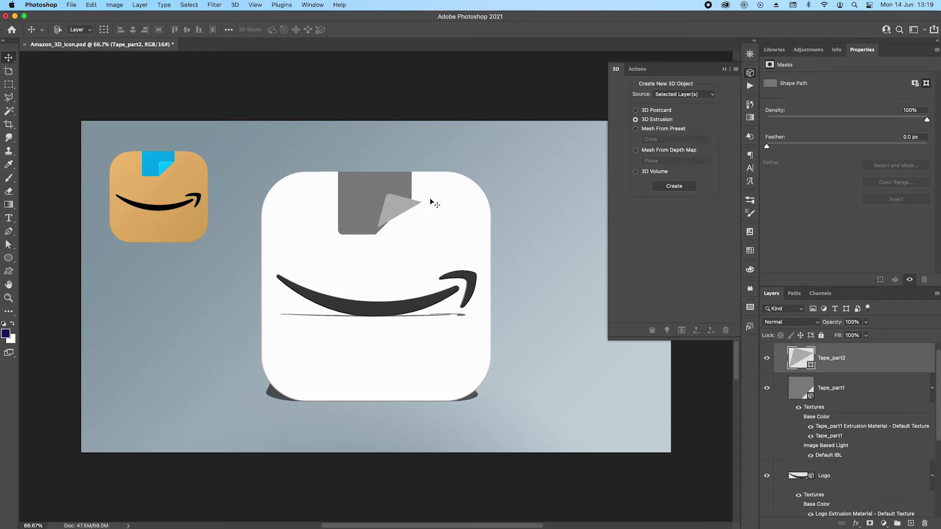
left_click_drag(431, 202, 398, 210)
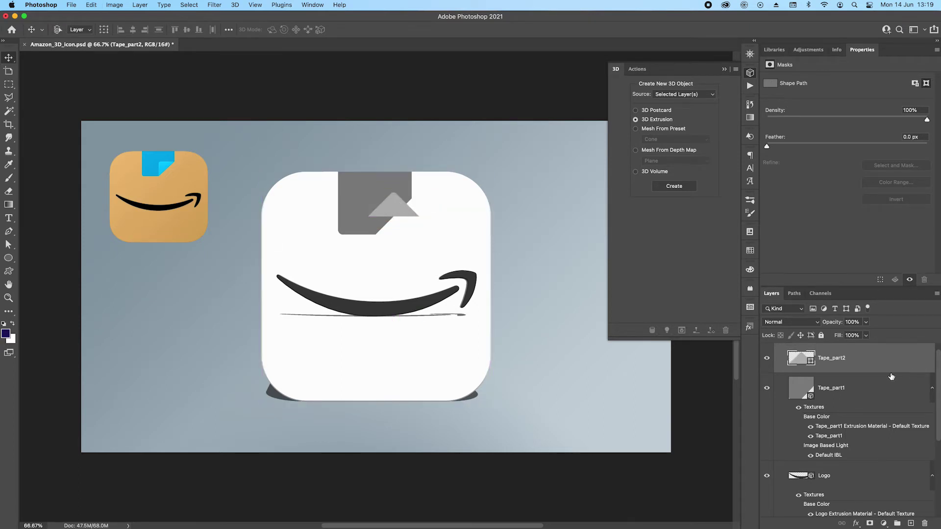
Turn the Tape_part2 layer into a 3D extrusion with an extrusion depth of 1 px
left_click(674, 186)
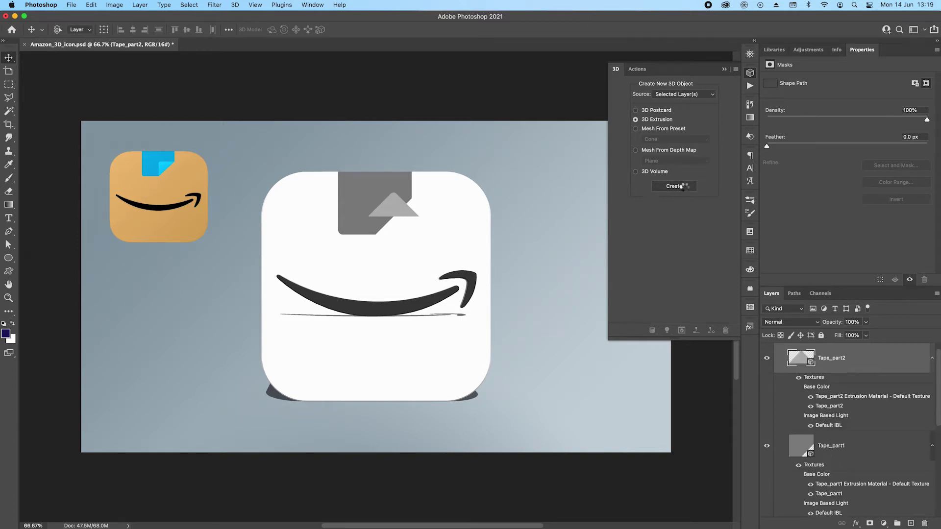
left_click(915, 153)
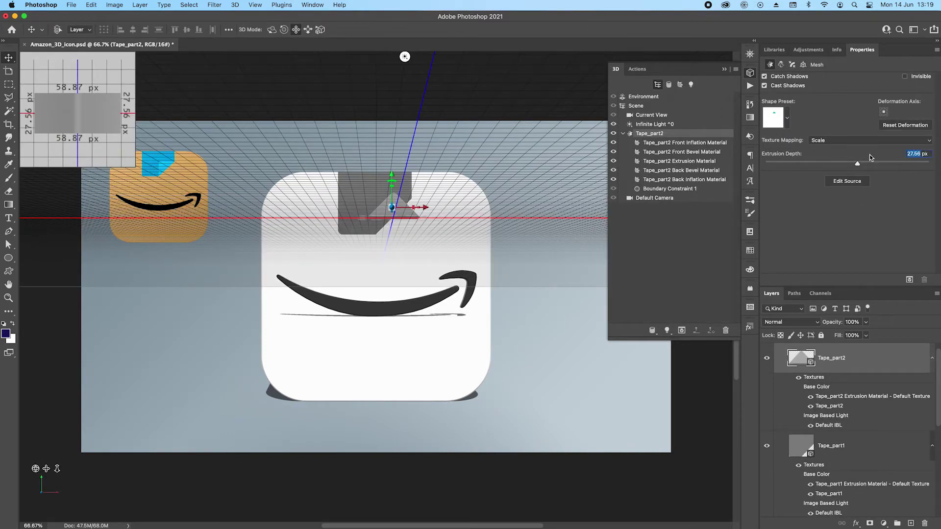
type("1")
key("Return")
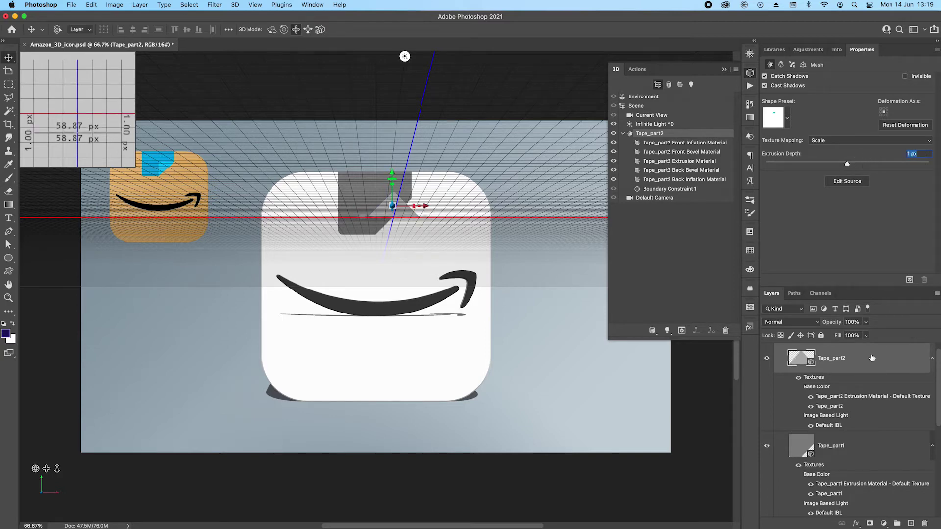
Select all four 3D layers from Tape_part2 down to Base and merge them into one 3D layer
scroll(863, 361, "down", 10)
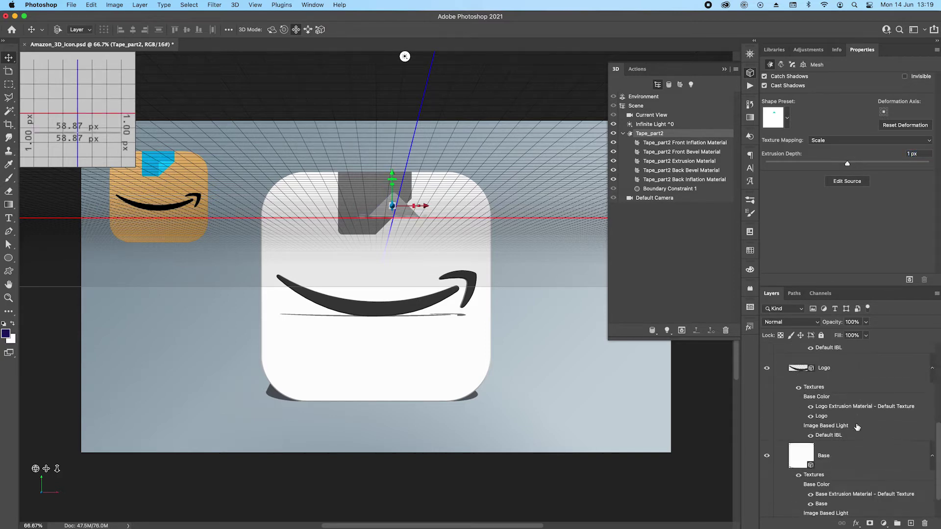
left_click(858, 466, "shift")
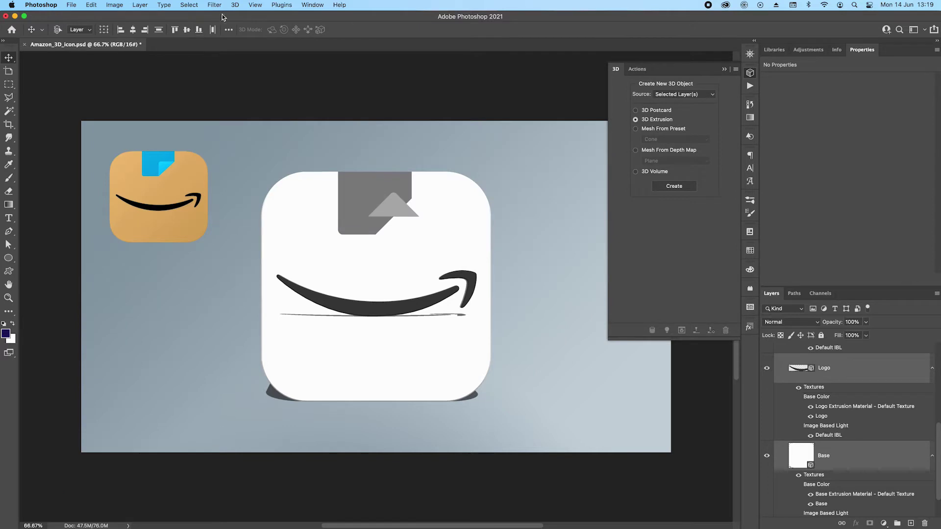
left_click(234, 6)
left_click(294, 27)
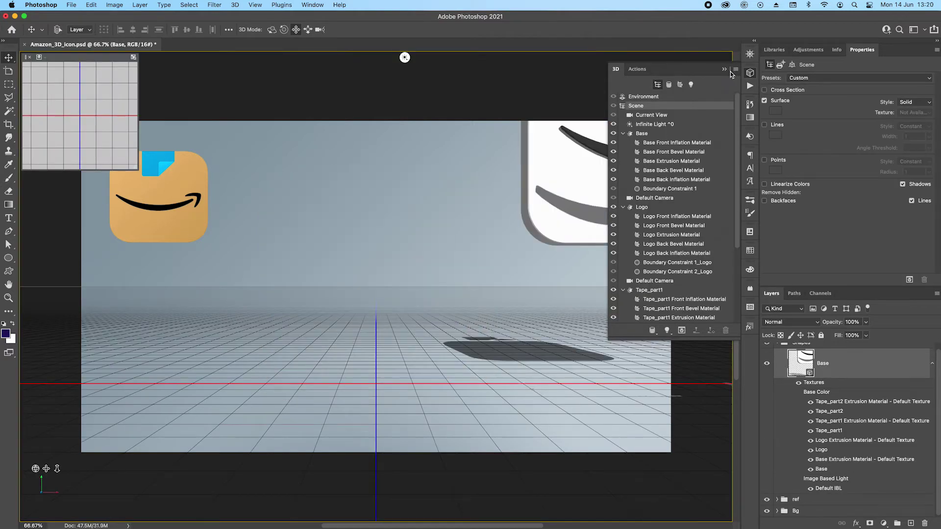
Collapse the Base, Logo, Tape_part1 and Tape_part2 meshes in the 3D scene list
left_click(623, 134)
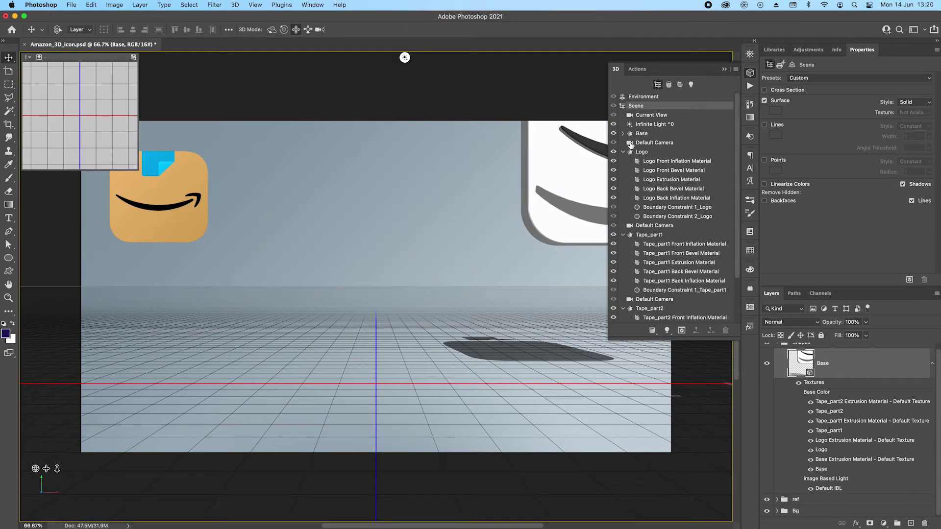
left_click(623, 152)
left_click(623, 170)
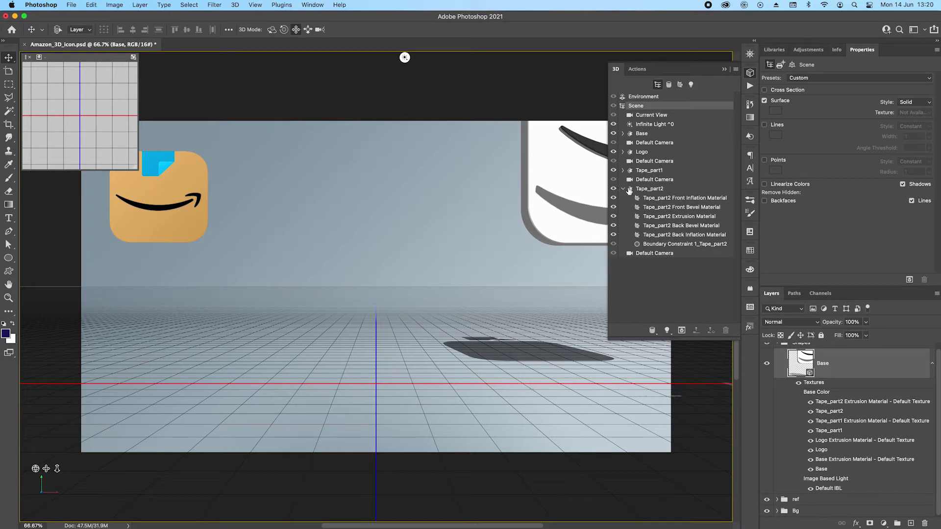
left_click(623, 189)
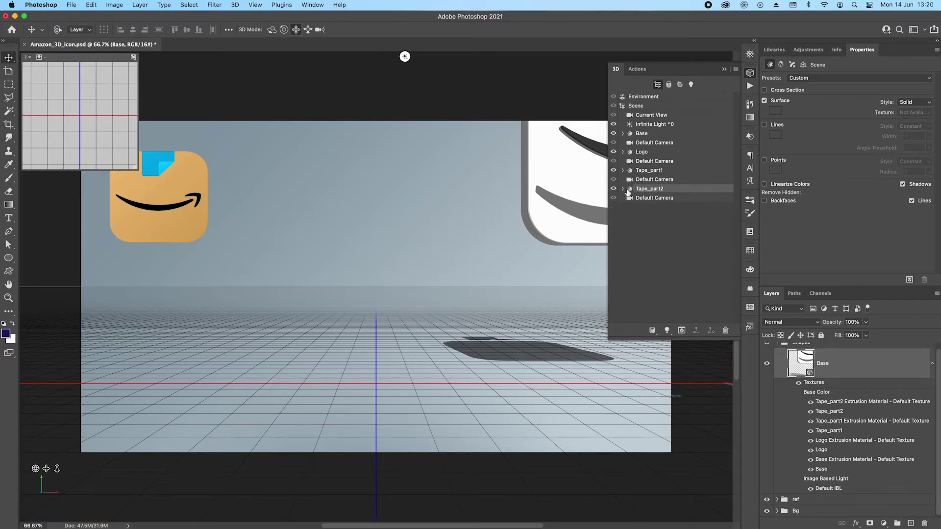
Select the Tape_part2, Tape_part1, Logo and Base meshes, align their vertical centers and move them to the ground
left_click(630, 191)
left_click(659, 172, "shift")
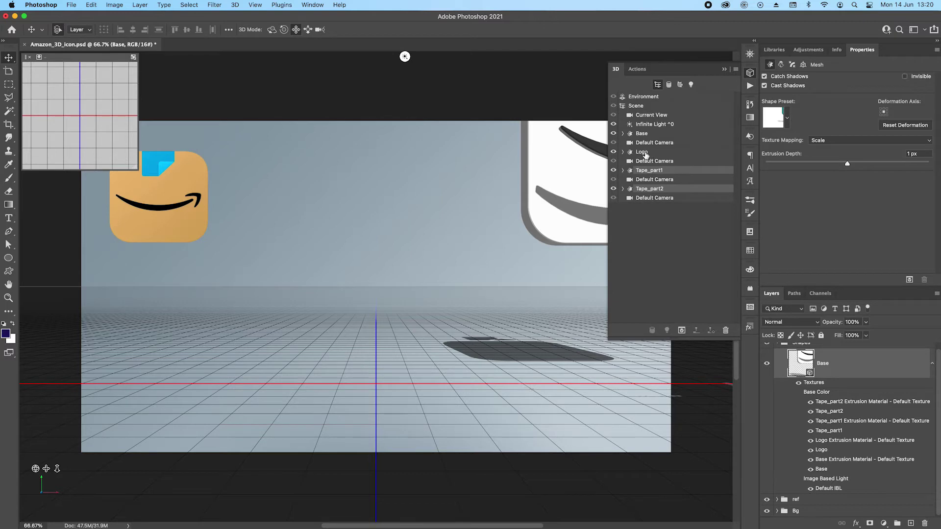
left_click(646, 153, "shift")
left_click(650, 134, "shift")
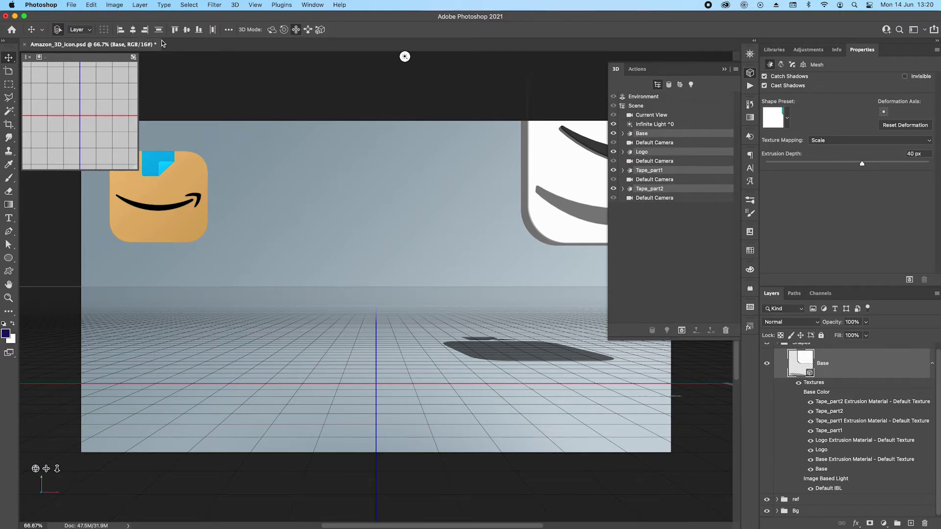
left_click(187, 32)
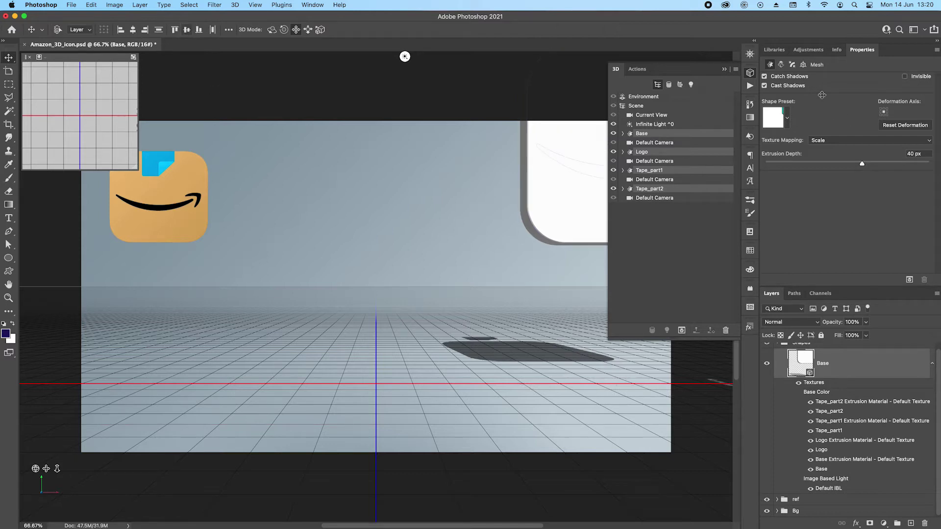
left_click(803, 64)
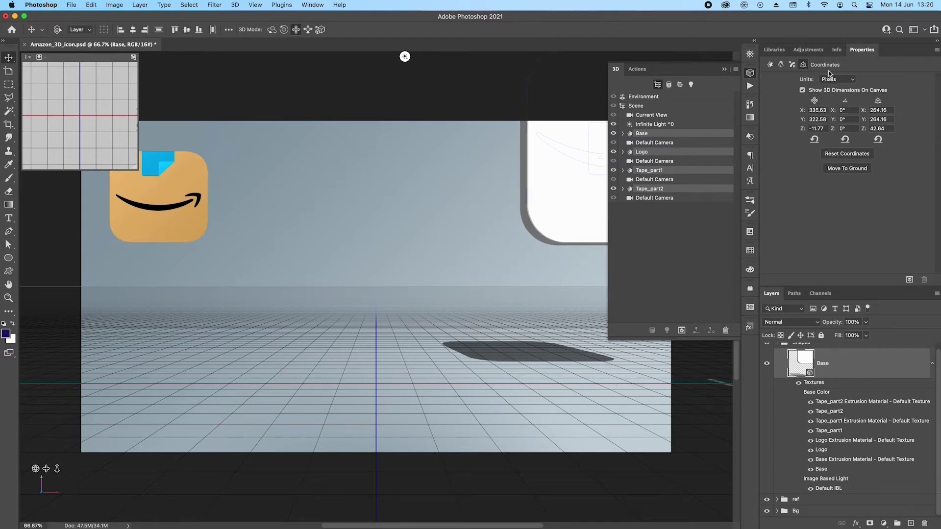
left_click(843, 168)
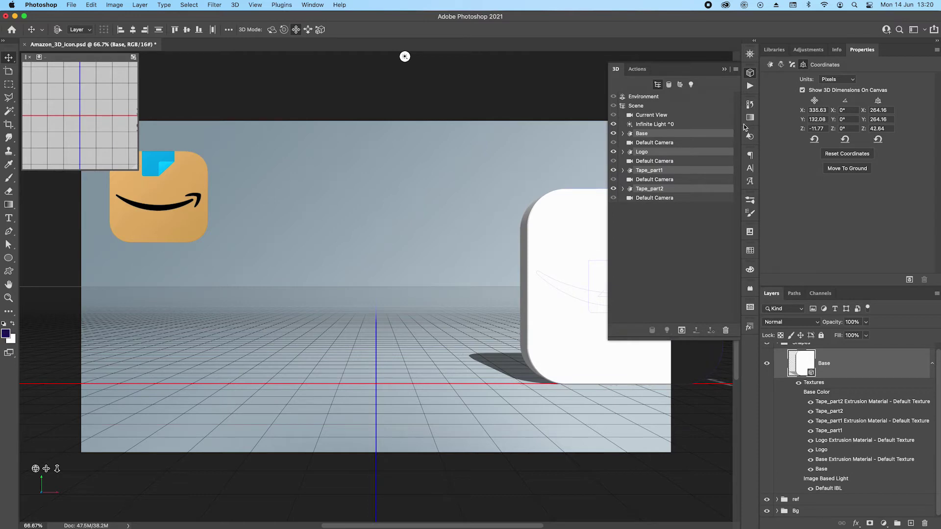
Move all four selected meshes along the X axis to the centre of the scene and view them from an angle
left_click(725, 70)
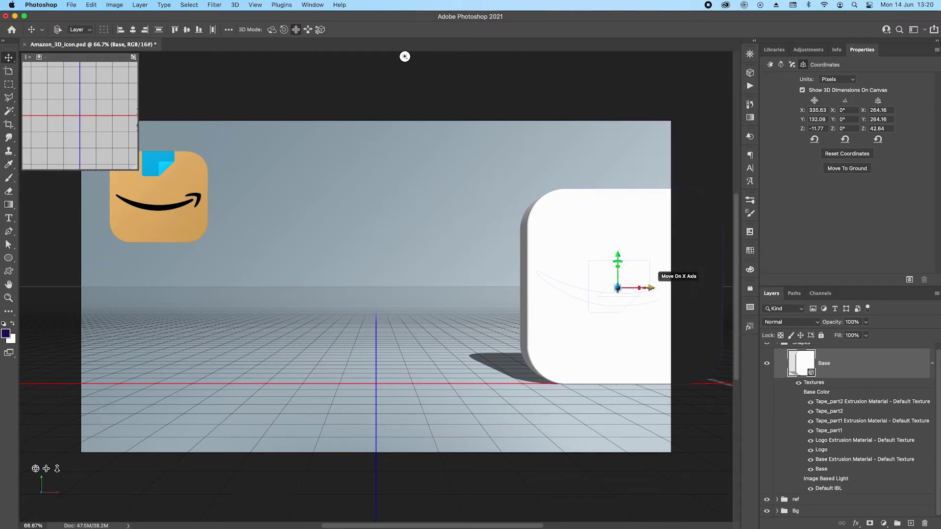
left_click_drag(518, 297, 422, 362)
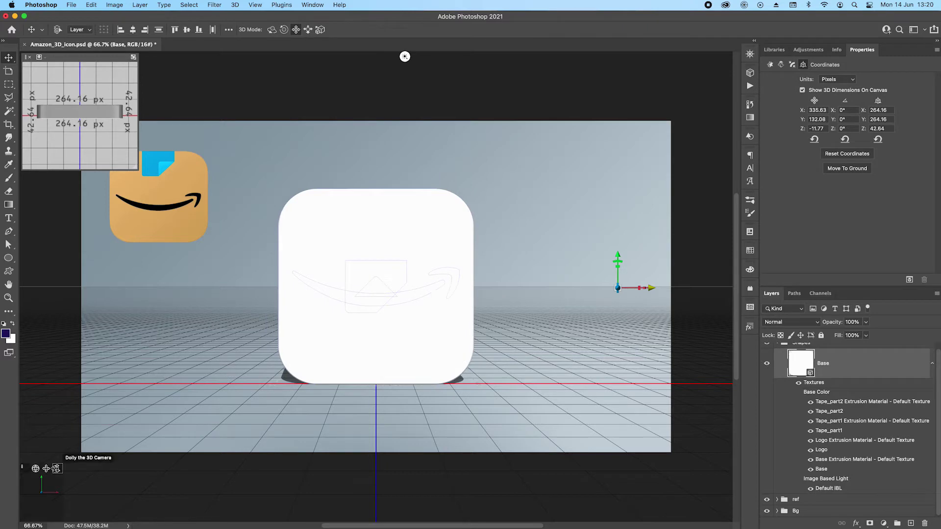
left_click_drag(58, 469, 57, 462)
left_click_drag(54, 508, 549, 195)
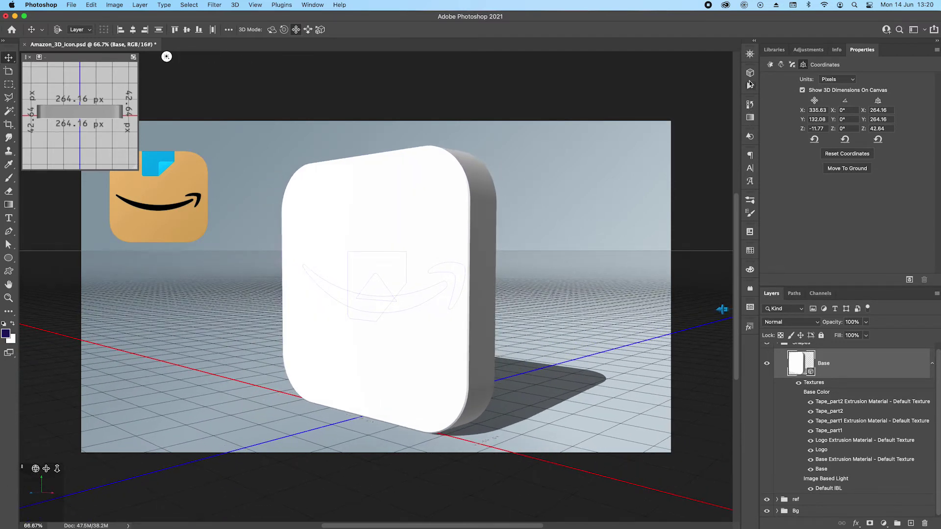
Move the Logo mesh forward along the Z axis so it stands out from the front face of the base
left_click(750, 72)
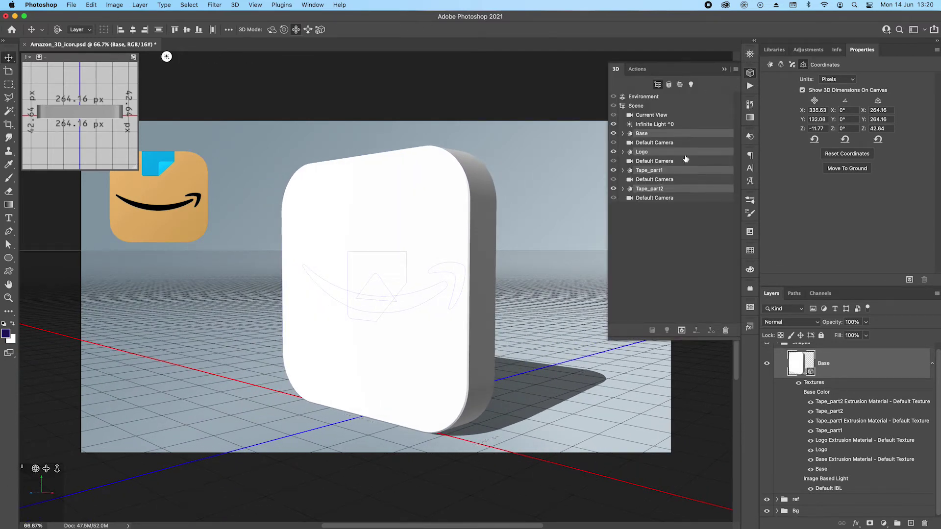
left_click(656, 152)
left_click_drag(355, 289, 328, 295)
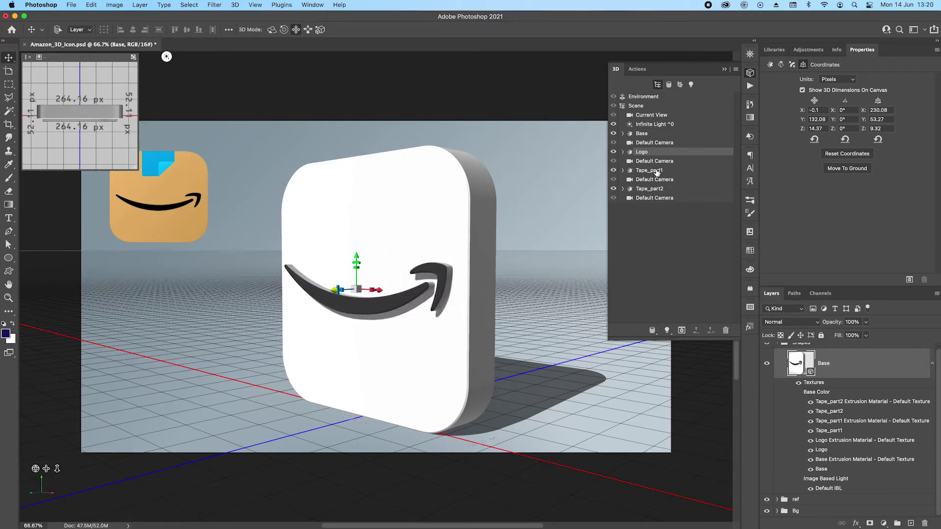
Move the Tape_part1 and Tape_part2 meshes together forward along Z and up along Y to the top edge of the base
left_click(657, 171)
left_click(660, 189, "super")
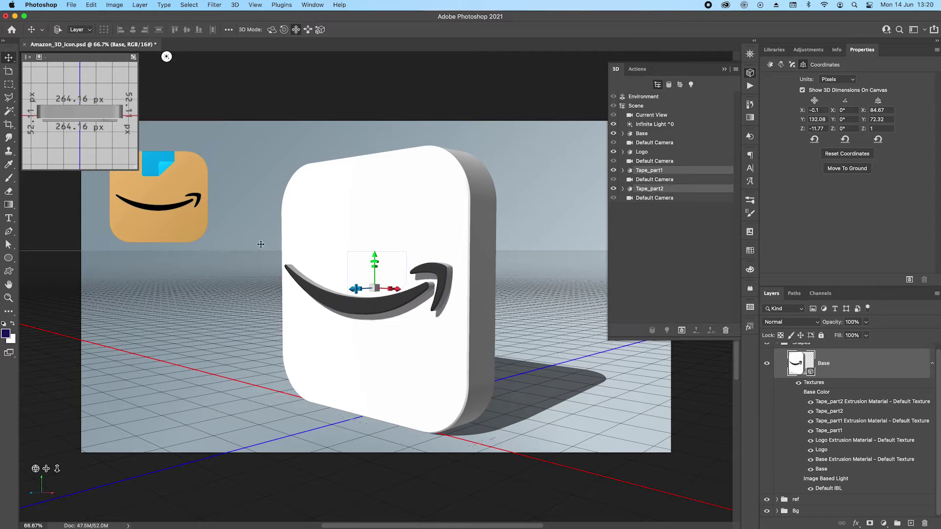
left_click_drag(354, 288, 329, 293)
left_click_drag(374, 256, 384, 195)
Fine-tune the depth and height of the two tape meshes against the front face and top edge of the base
left_click_drag(58, 468, 59, 522)
left_click_drag(46, 469, 45, 520)
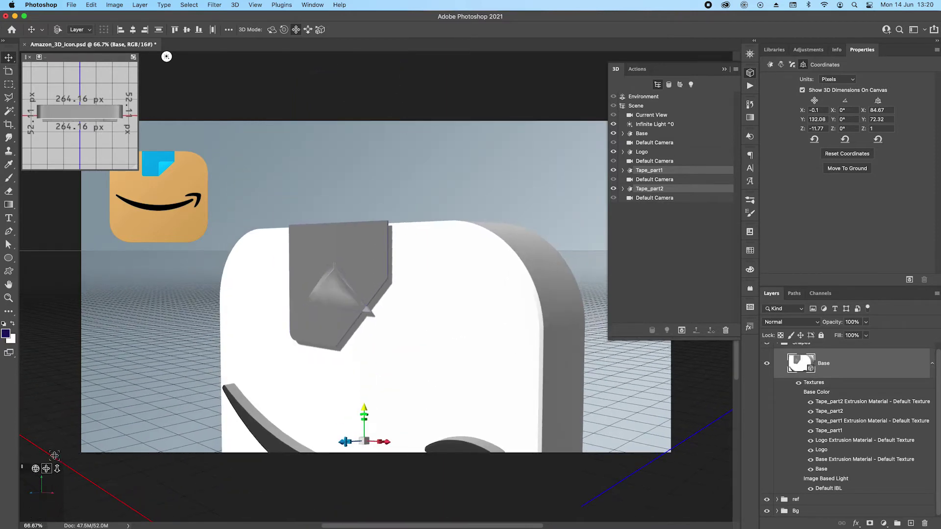
left_click(366, 256)
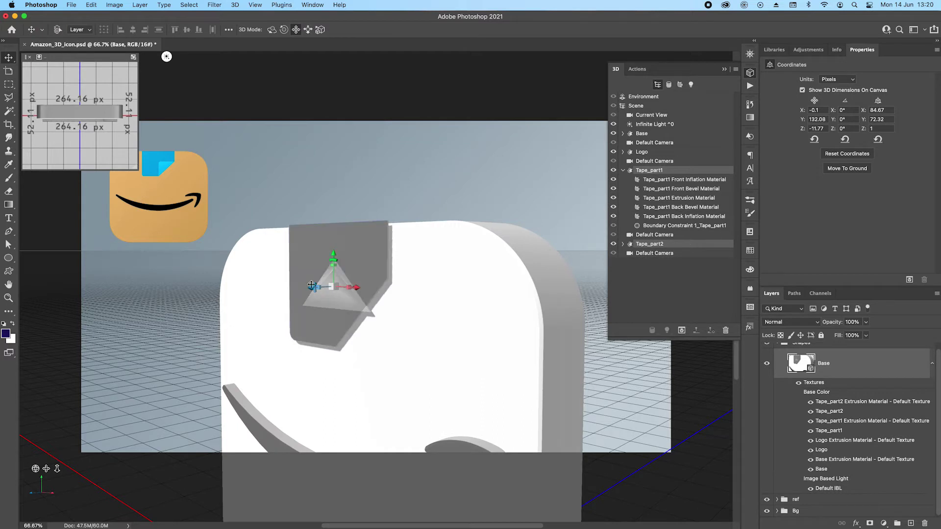
left_click_drag(312, 287, 334, 252)
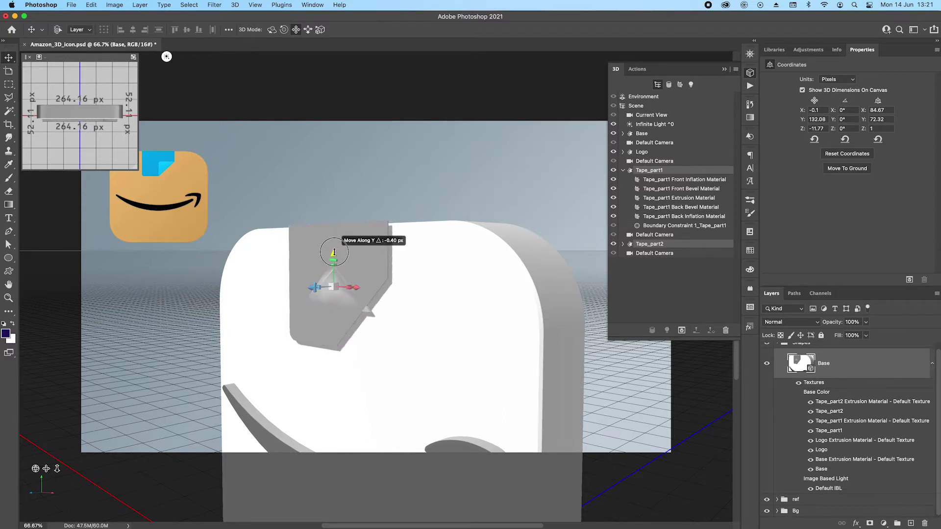
mouse_move(334, 252)
left_mouse_down()
mouse_move(316, 288)
mouse_move(336, 254)
left_mouse_up()
Place Tape_part2 just in front of Tape_part1 and set its rotation to -30° on X and -45° on Z
left_click(681, 245)
left_click_drag(319, 289, 328, 349)
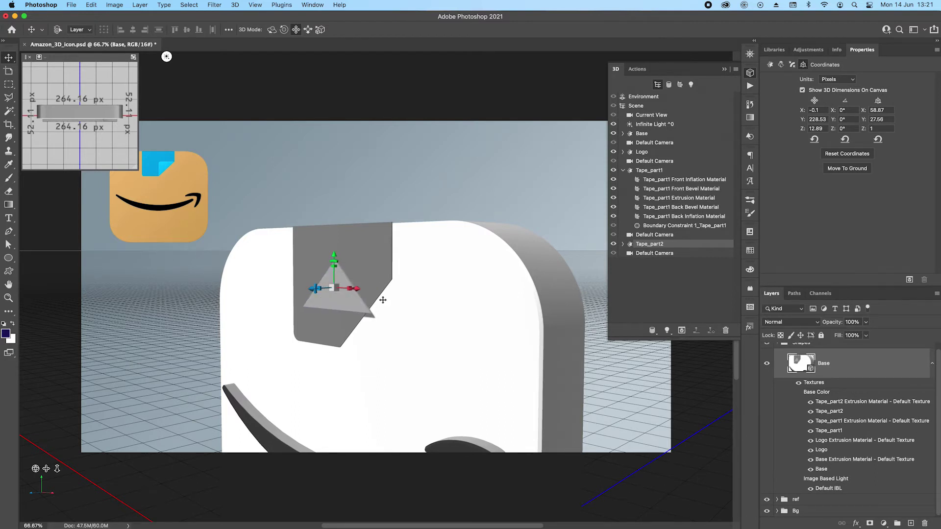
left_click(852, 110)
type("-30")
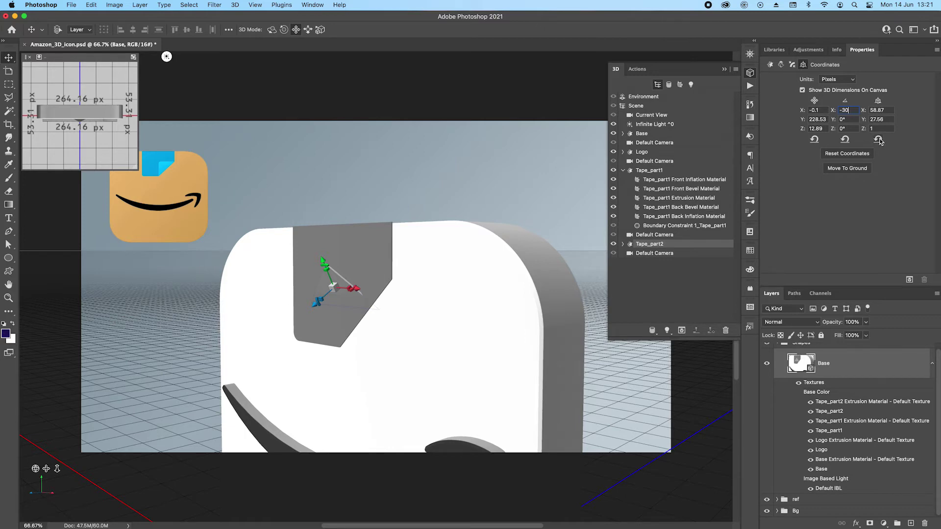
key("Return")
left_click(849, 131)
type("-45")
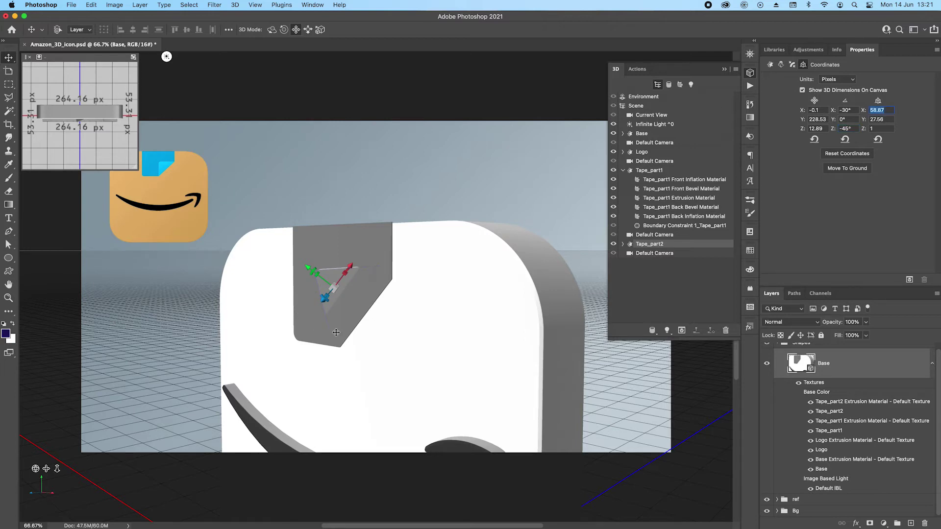
Move the rotated Tape_part2 mesh along its axes towards the diagonal cut corner of Tape_part1
left_click_drag(307, 267, 298, 259)
left_click_drag(312, 290, 297, 340)
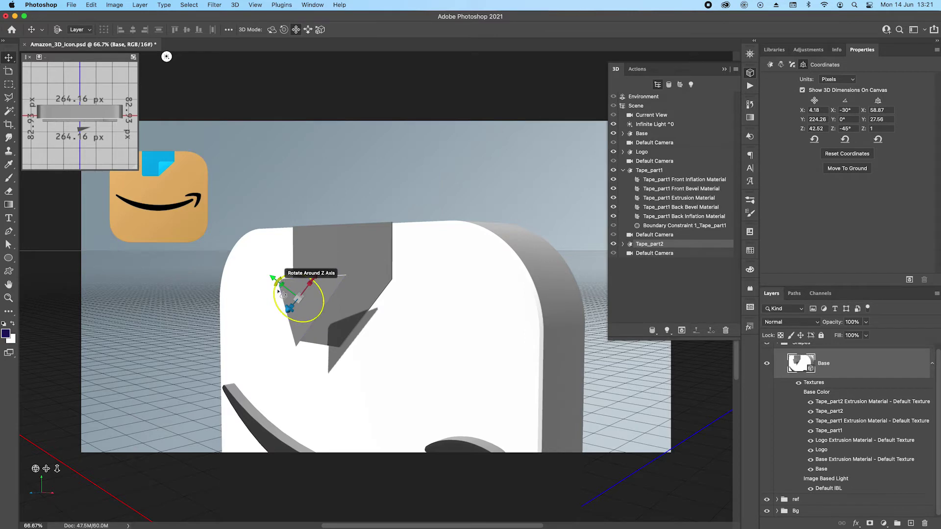
left_click_drag(57, 468, 57, 468)
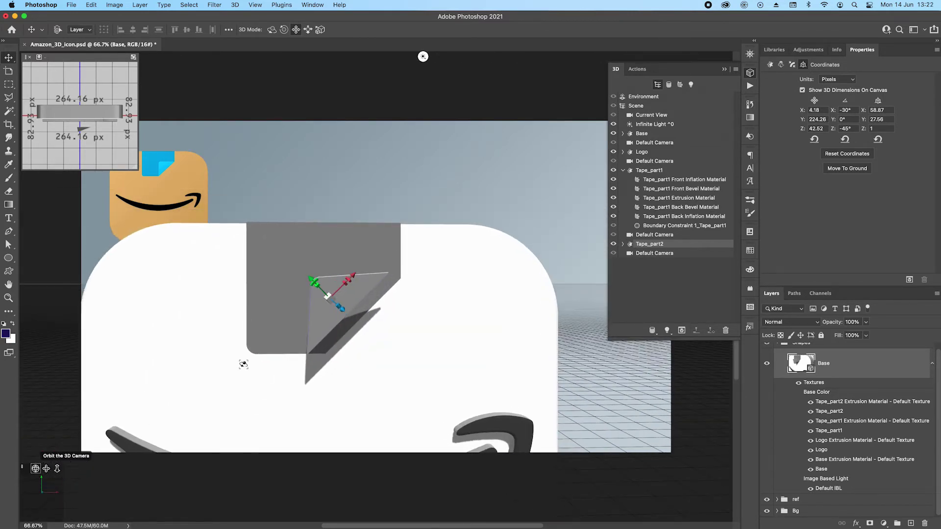
left_click_drag(349, 279, 325, 261)
left_click_drag(297, 265, 322, 281)
left_click(354, 318)
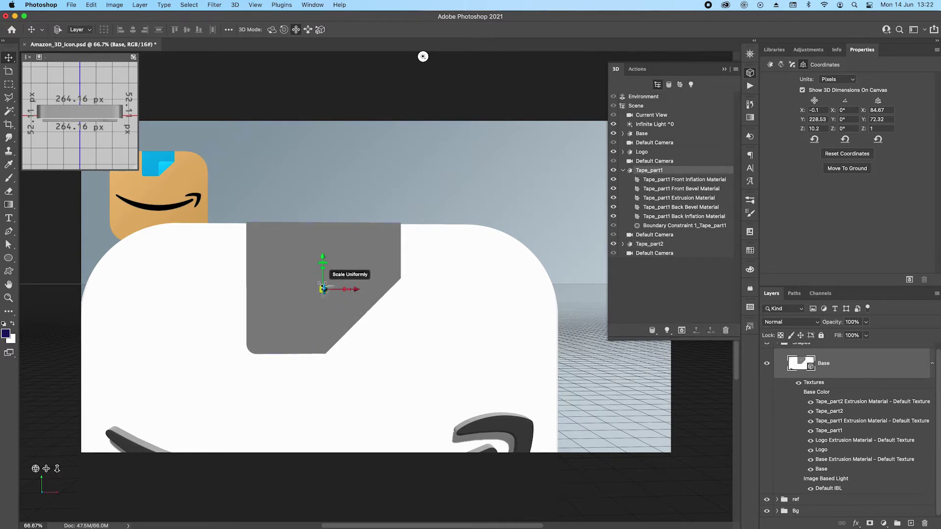
left_click(675, 244)
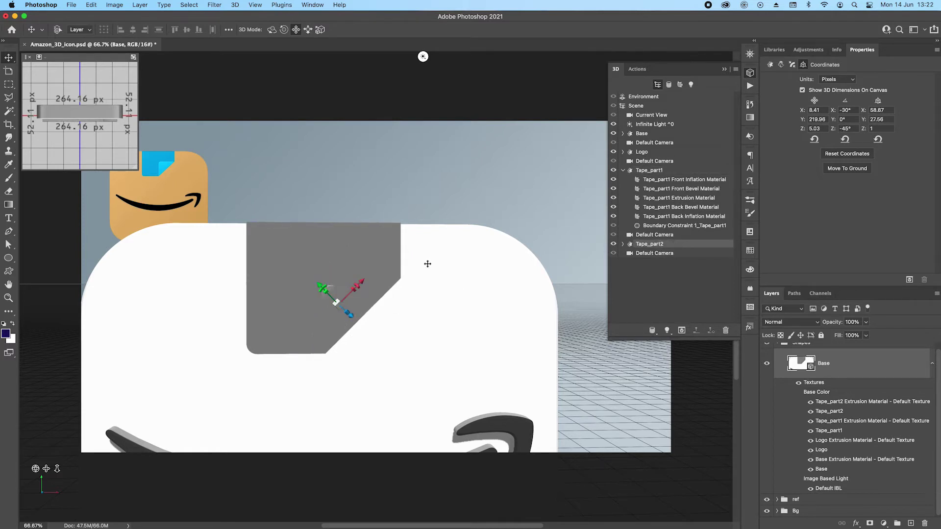
Fit Tape_part2's long edge onto the diagonal cut of Tape_part1 so it forms a folded corner
left_click_drag(350, 314, 366, 324)
left_click_drag(365, 283, 368, 284)
left_click_drag(335, 288, 329, 285)
left_click_drag(366, 282, 362, 315)
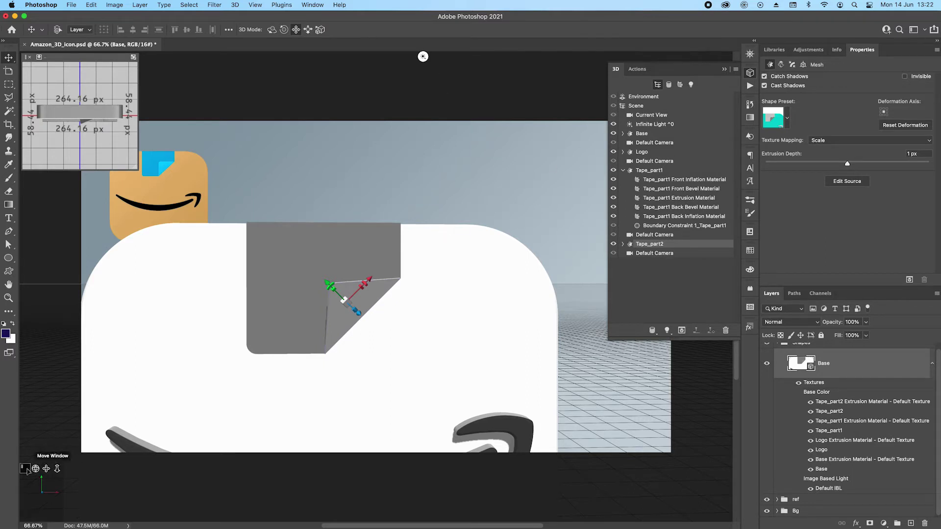
Export the 3D layer in Wavefront|OBJ format with the textures in their original formats
left_click(235, 5)
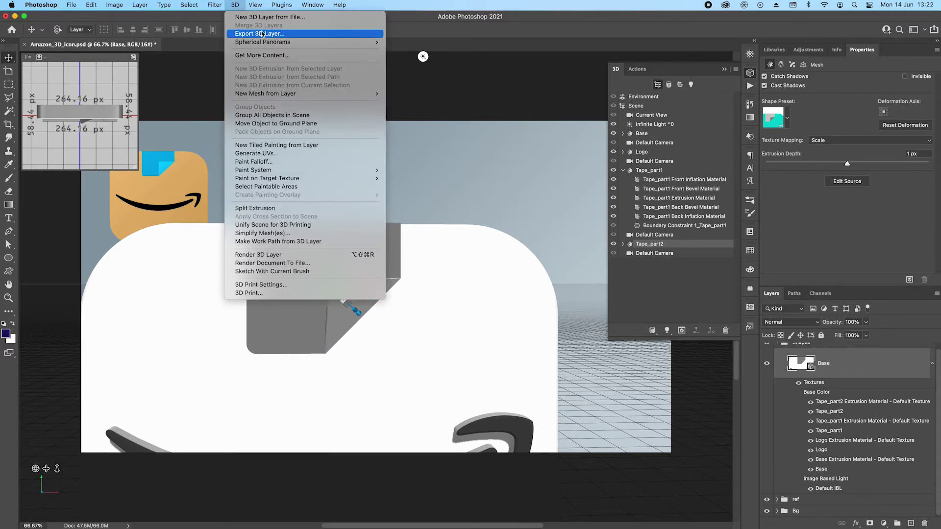
left_click(294, 33)
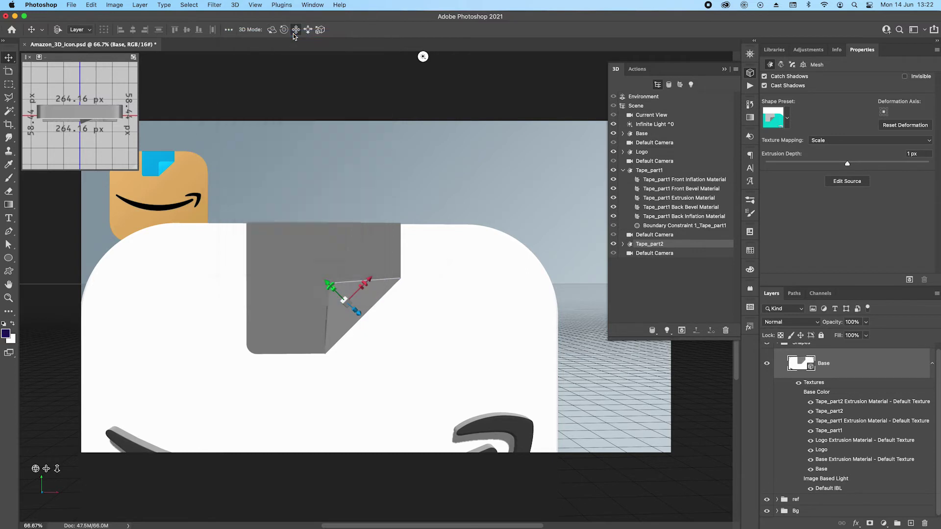
left_click(291, 120)
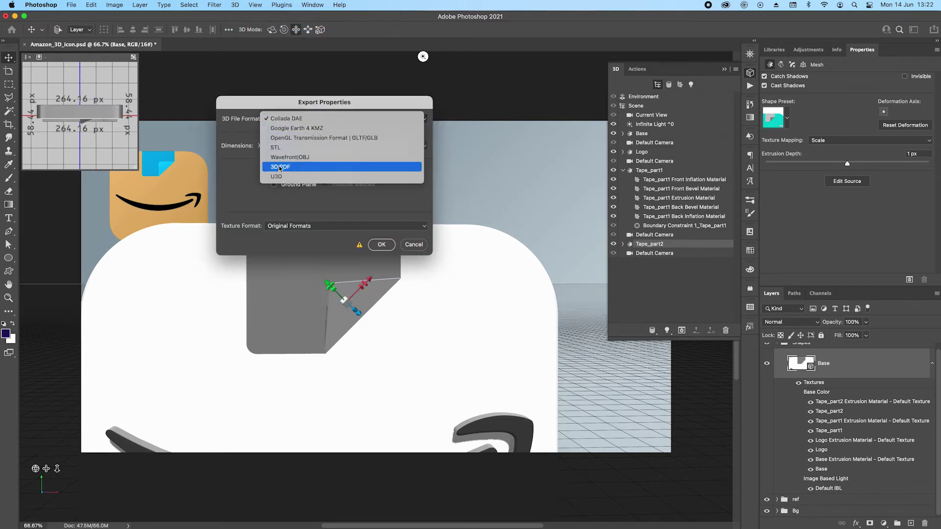
left_click(313, 158)
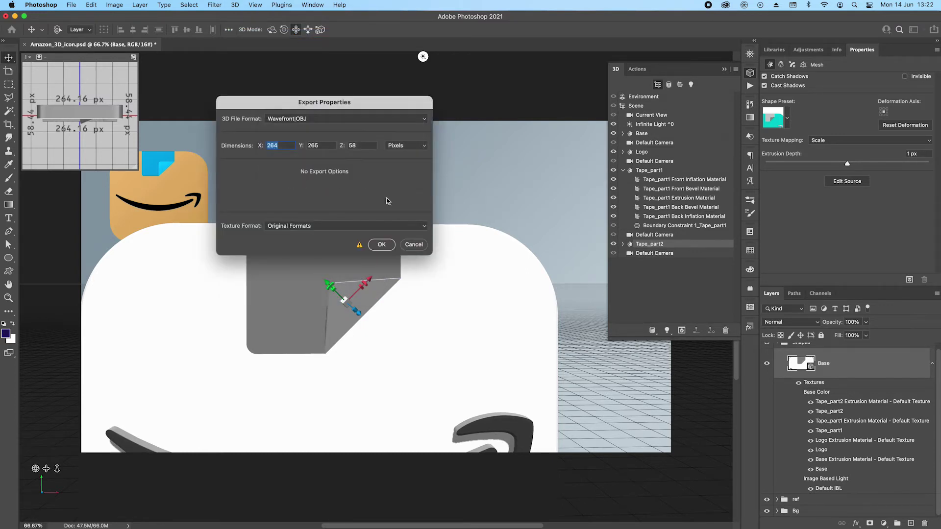
left_click(394, 244)
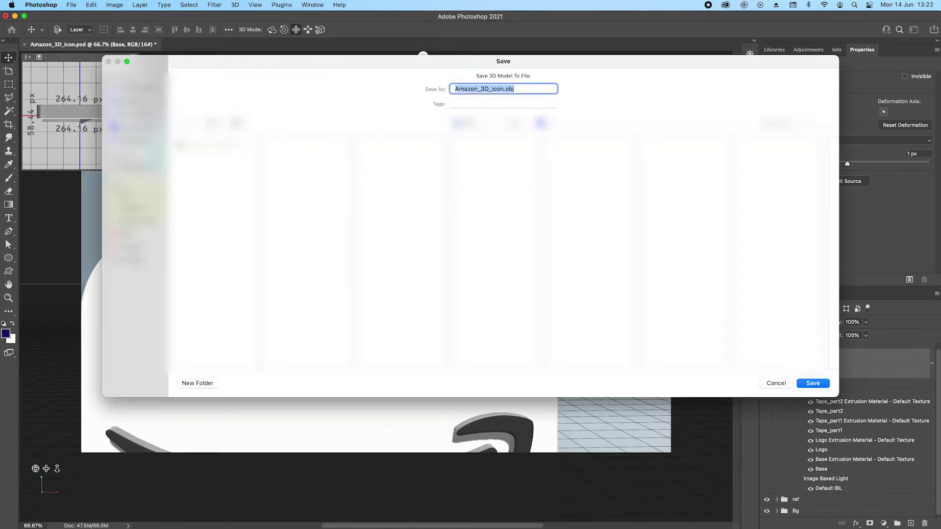
Save the exported model as Amazon_3D_icon.obj in the project's subfolder
left_click(503, 122)
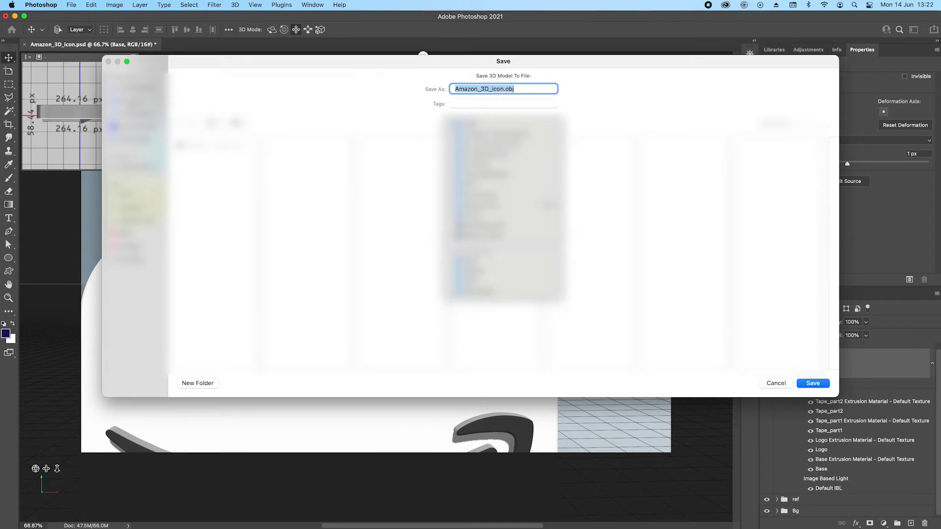
left_click(136, 114)
left_click(136, 114)
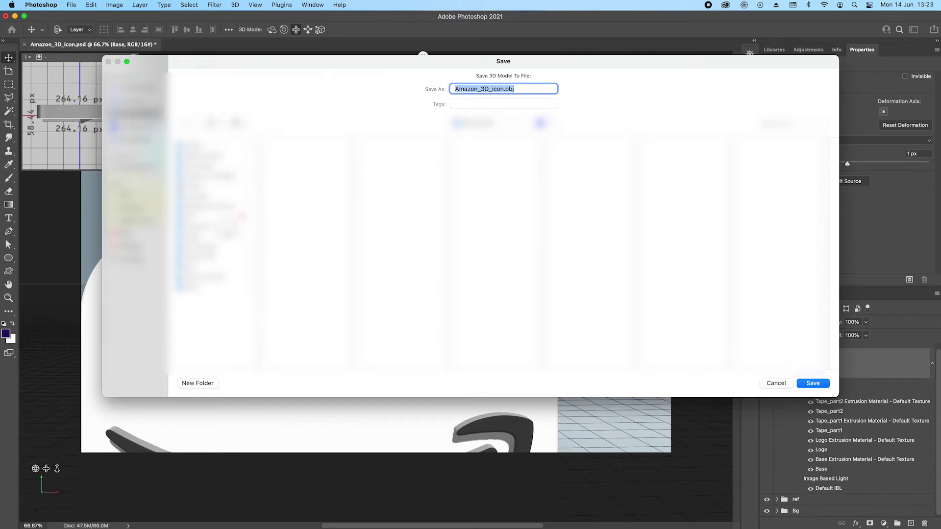
left_click(221, 226)
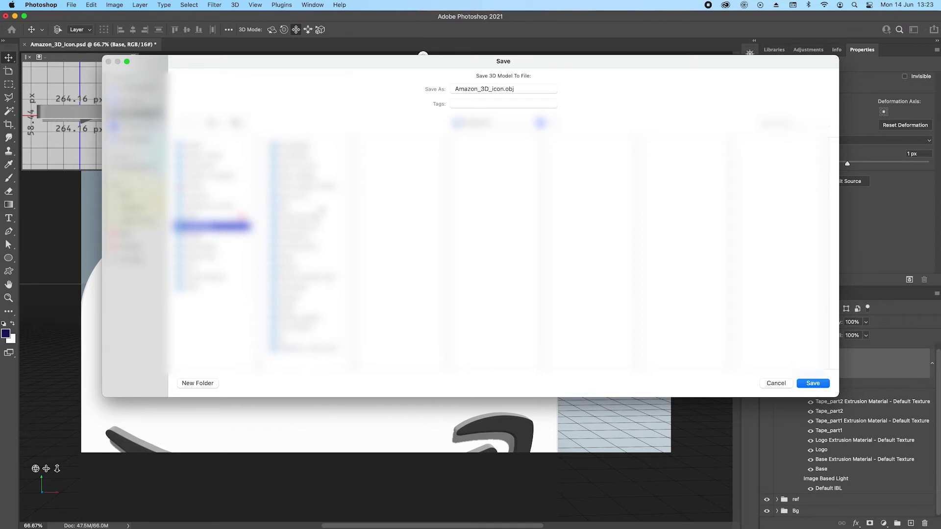
left_click(326, 196)
left_click(401, 145)
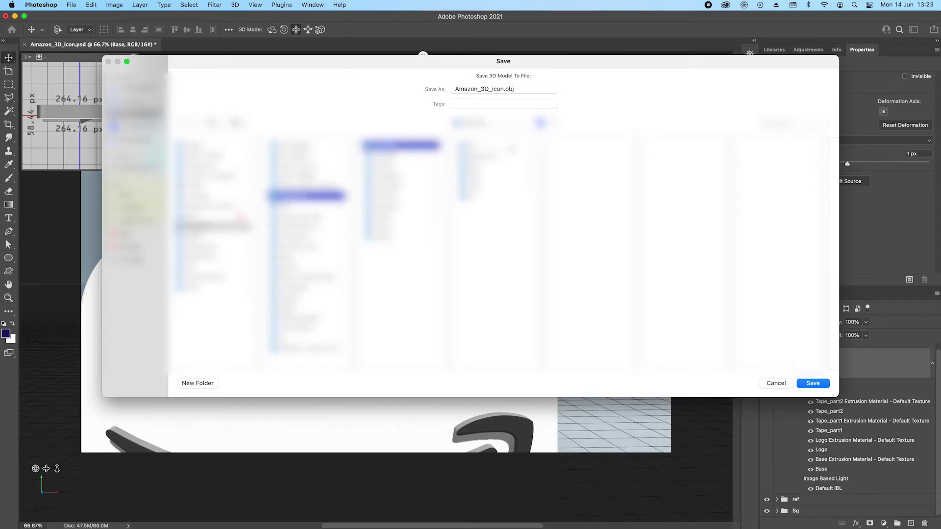
left_click(495, 145)
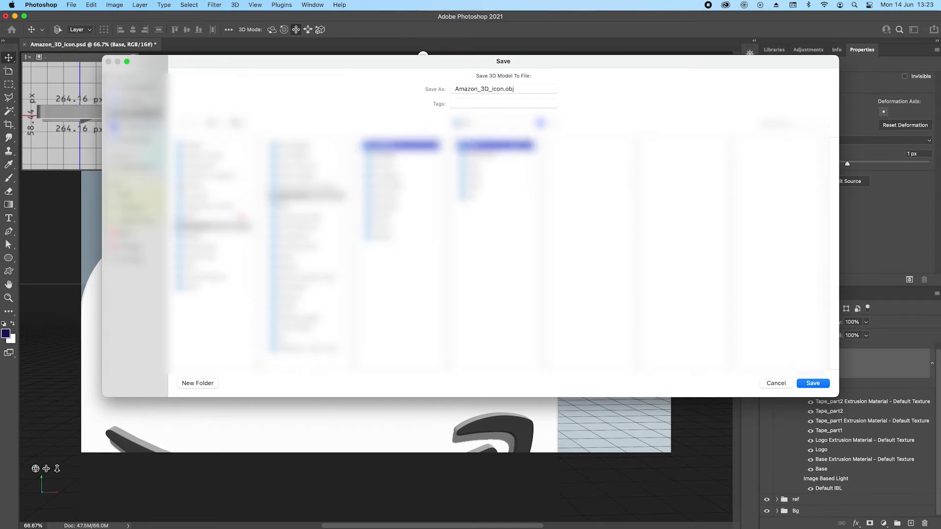
left_click(813, 383)
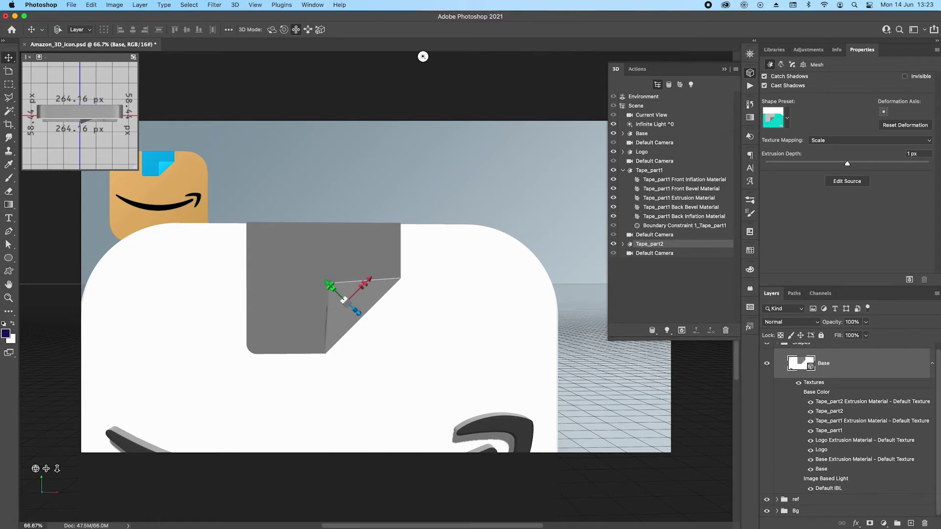
Switch to Adobe Dimension and create a new document
left_click(269, 512)
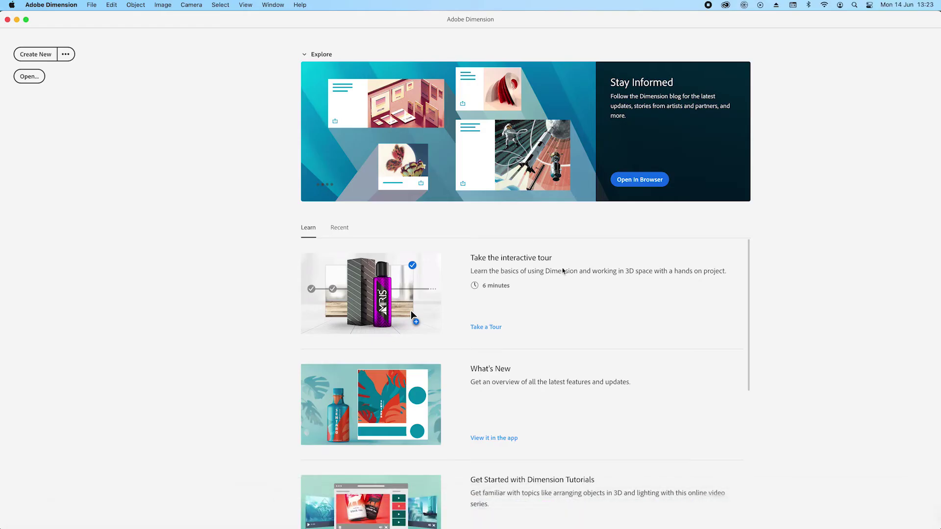
left_click(38, 57)
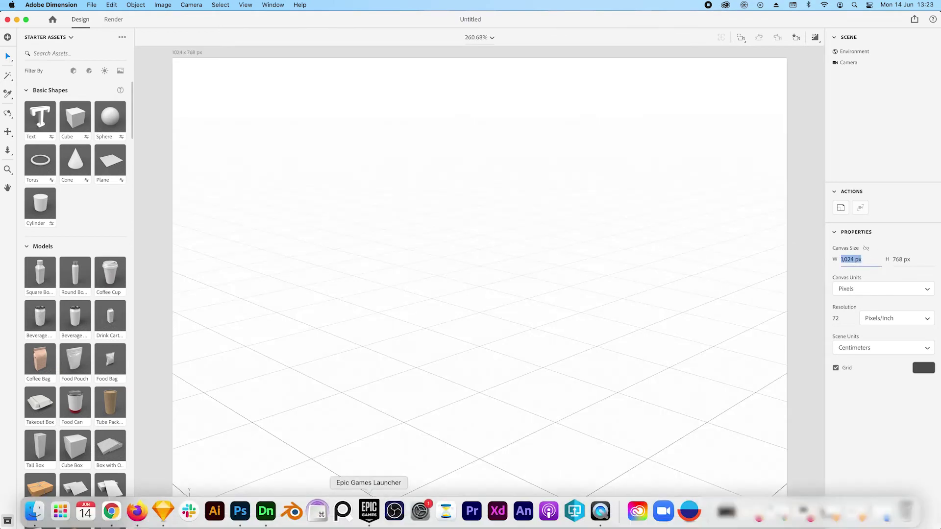
Switch back to Photoshop and check the pixel dimensions of the icon document's image
left_click(246, 515)
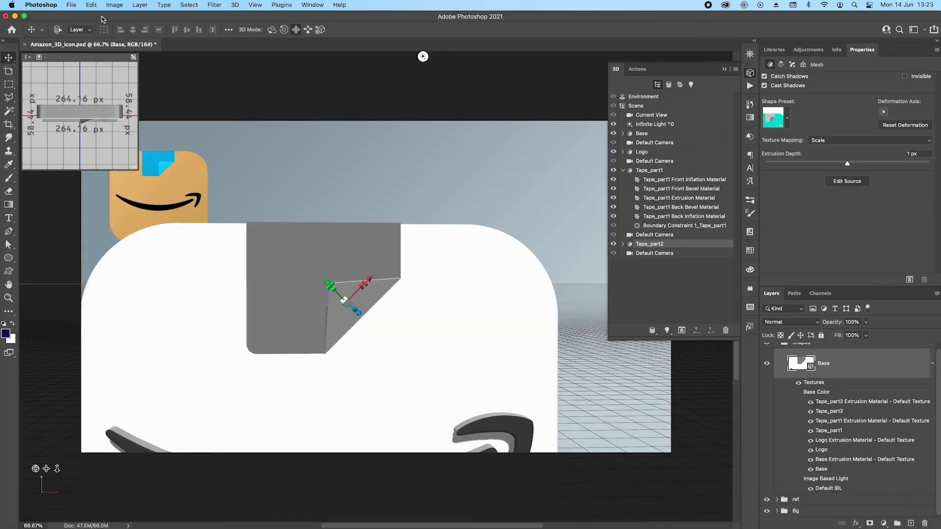
left_click(114, 5)
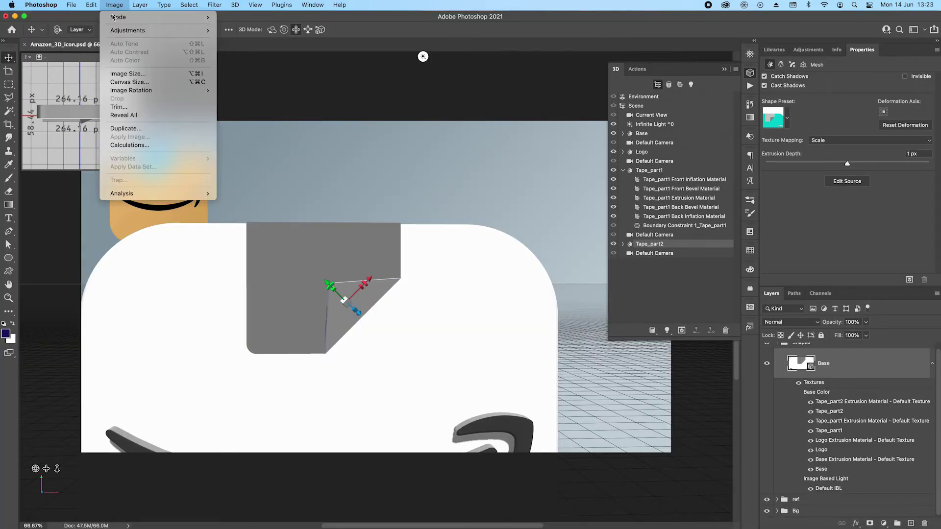
left_click(127, 77)
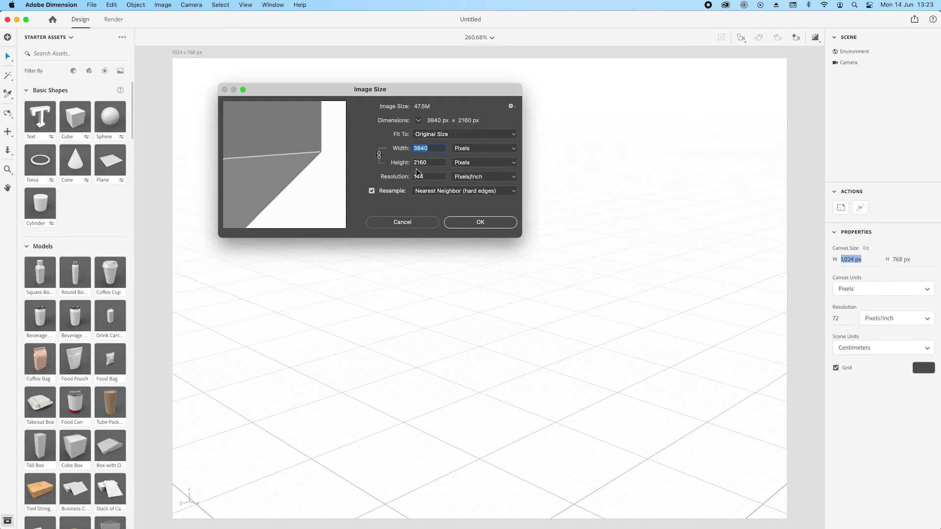
Set the Dimension canvas size to 2556 px wide and 1440 px high
type("2,556")
key("Tab")
type("1")
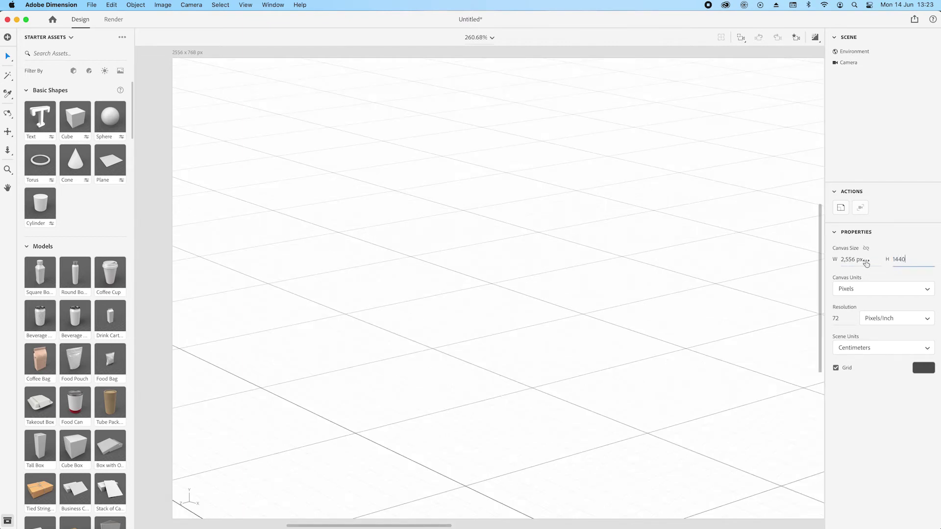
key("Return")
left_click(491, 39)
left_click(479, 57)
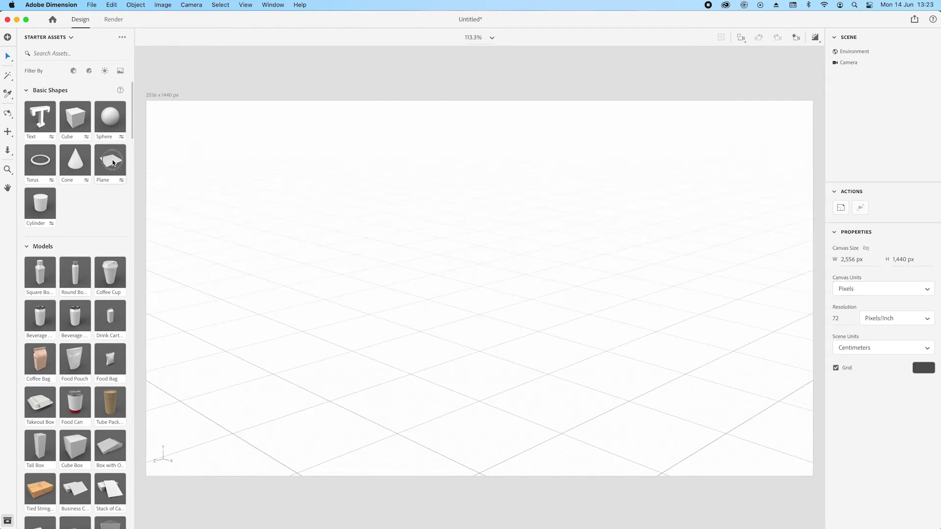
Add a Plane to the scene and scale it up uniformly to about 68.8 as a ground surface
left_click_drag(105, 165, 512, 422)
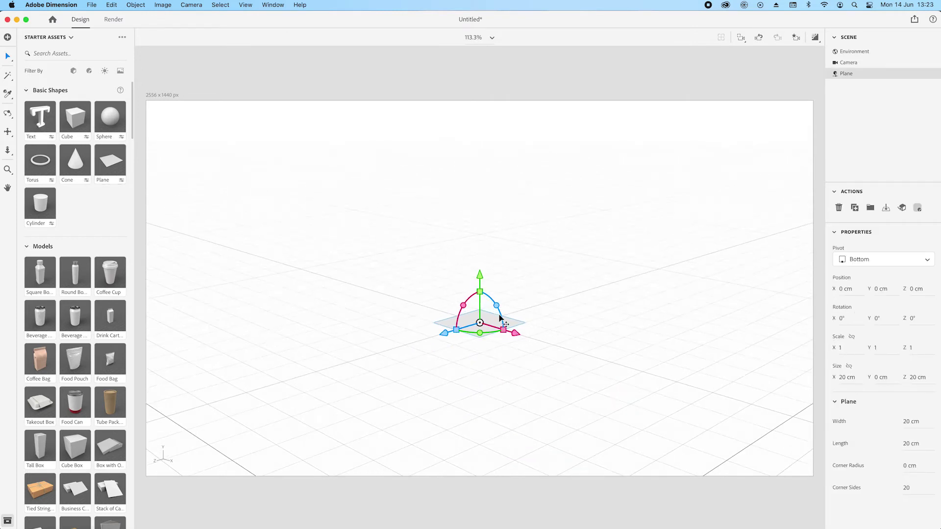
left_click_drag(510, 326, 933, 273)
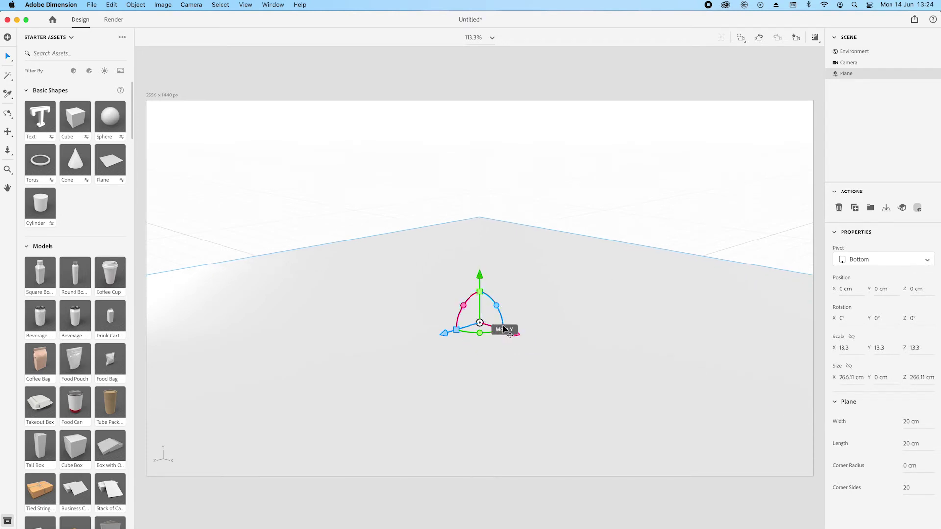
left_click_drag(504, 333, 619, 312)
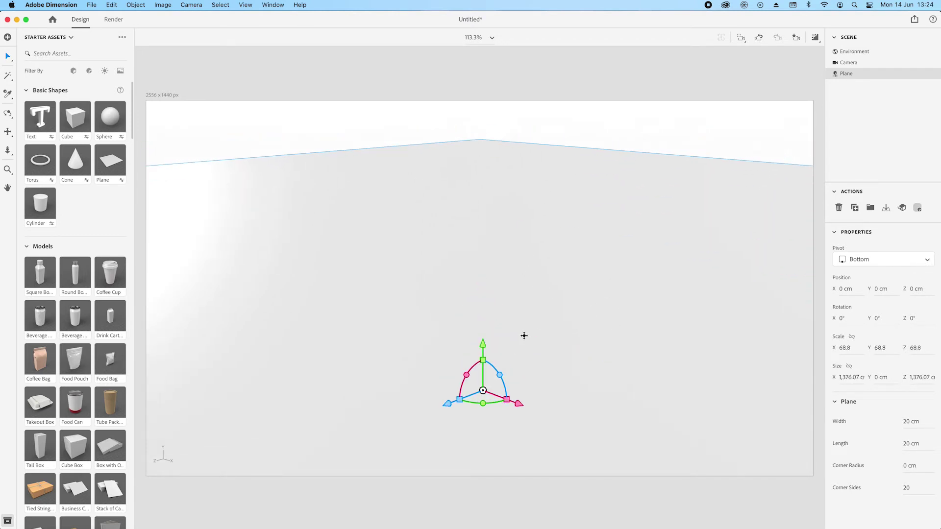
Import the exported Amazon_3D_icon.obj model into the scene
left_click(7, 37)
left_click(86, 108)
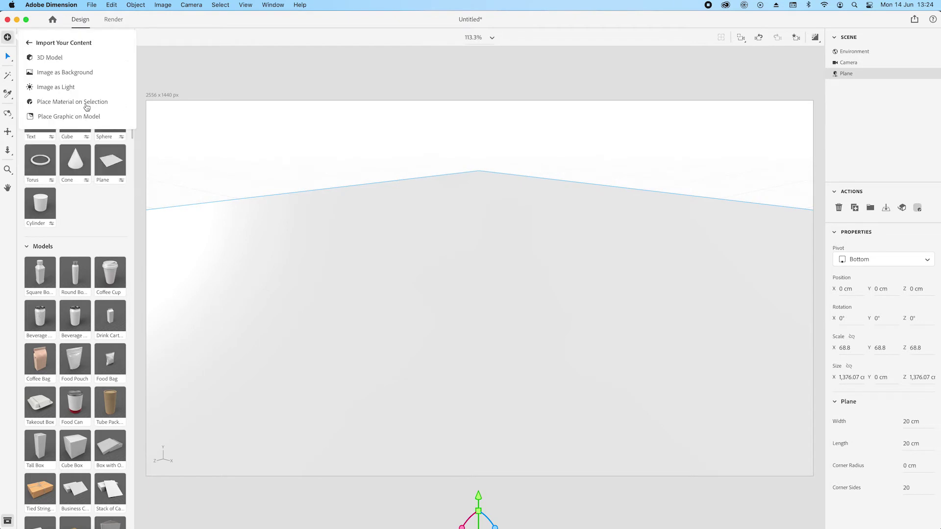
left_click(51, 58)
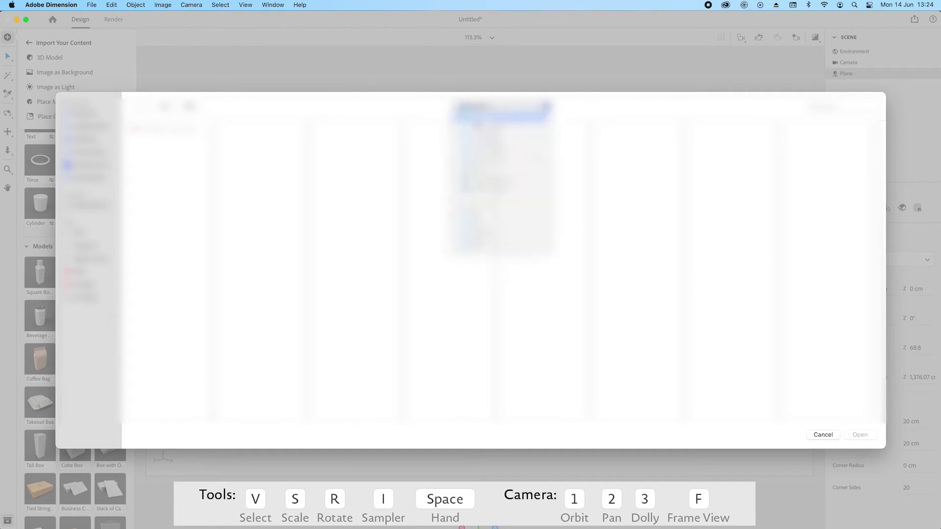
left_click(449, 128)
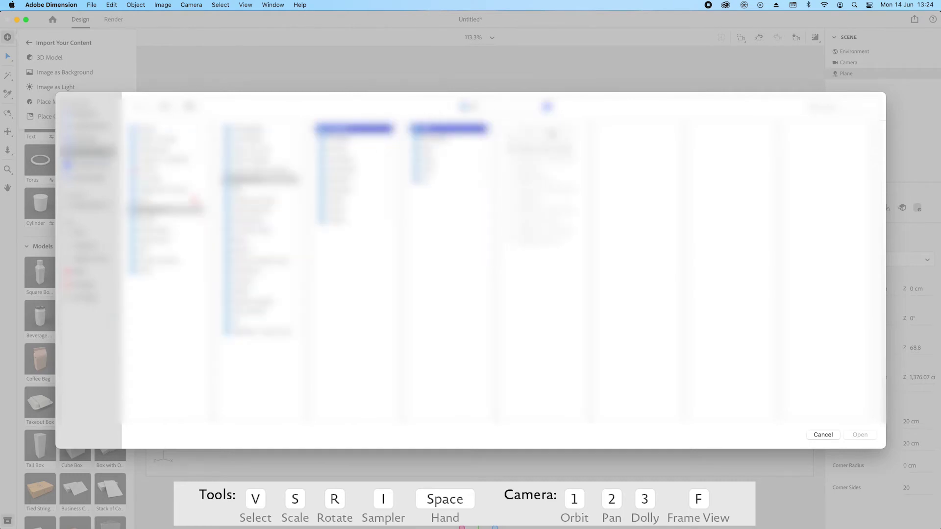
left_click(543, 148)
left_click(860, 435)
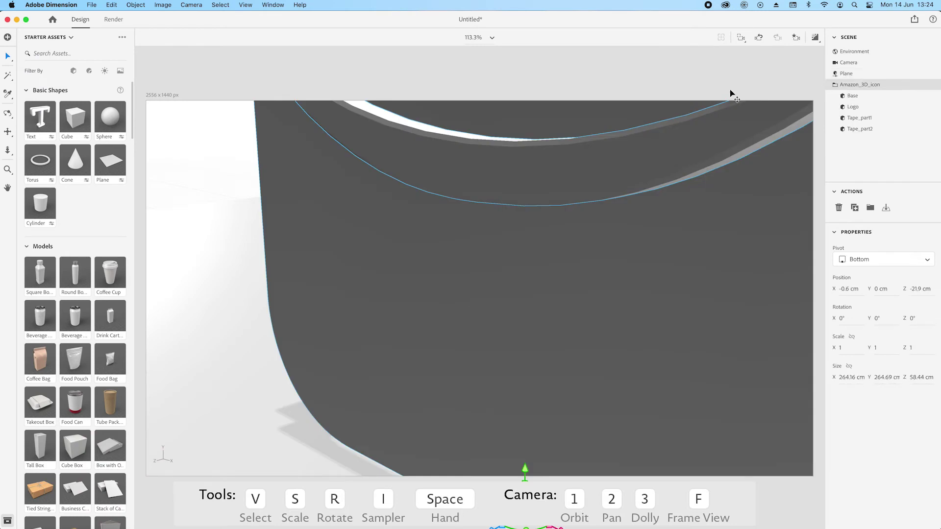
Rotate the Amazon_3D_icon group 90° about X so it lies flat, and raise it to Y 29.2 cm
left_click(740, 37)
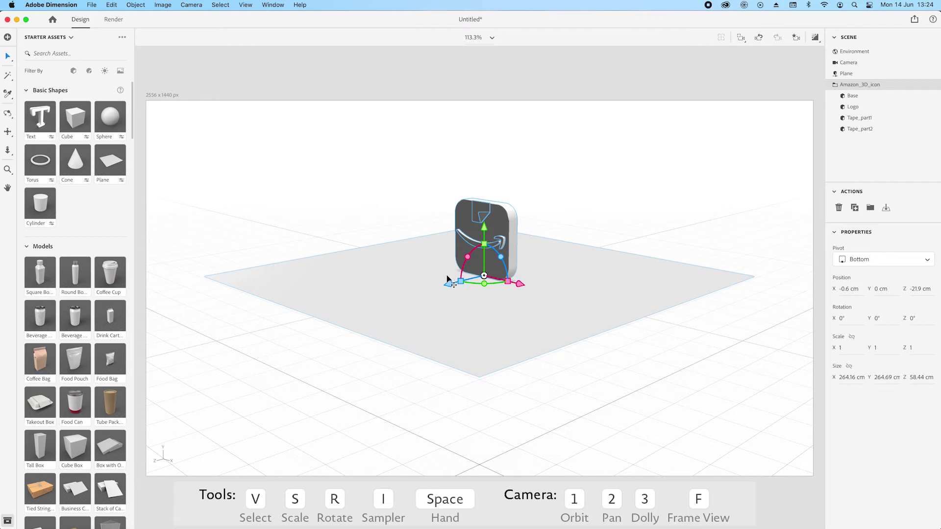
left_click_drag(467, 256, 485, 218)
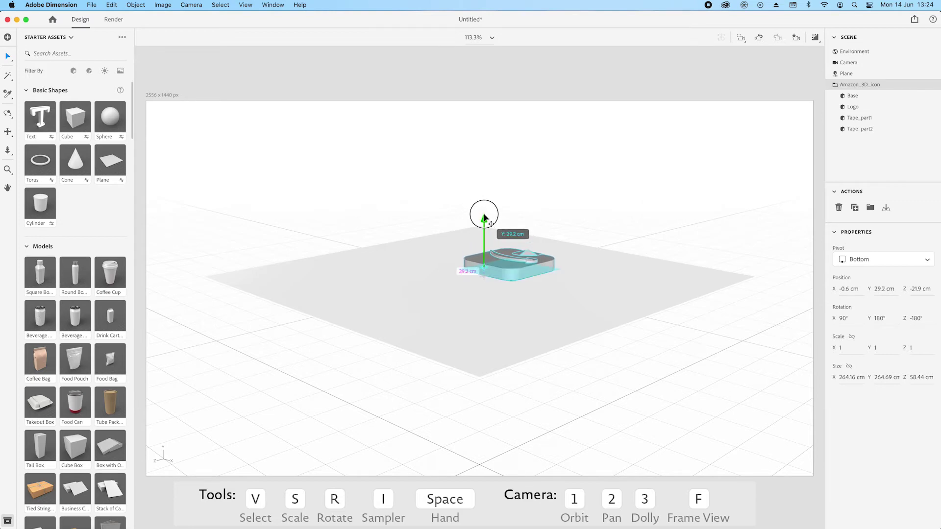
Frame the icon with the camera from the front and slightly above, and move the icon forward to Z 204.3 cm
key("1")
left_click_drag(396, 323, 475, 307)
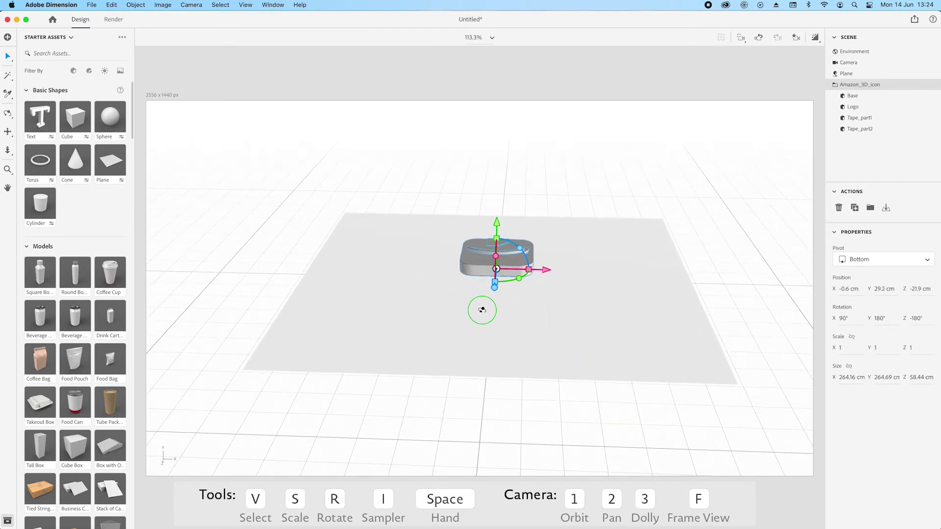
key("v")
key("f")
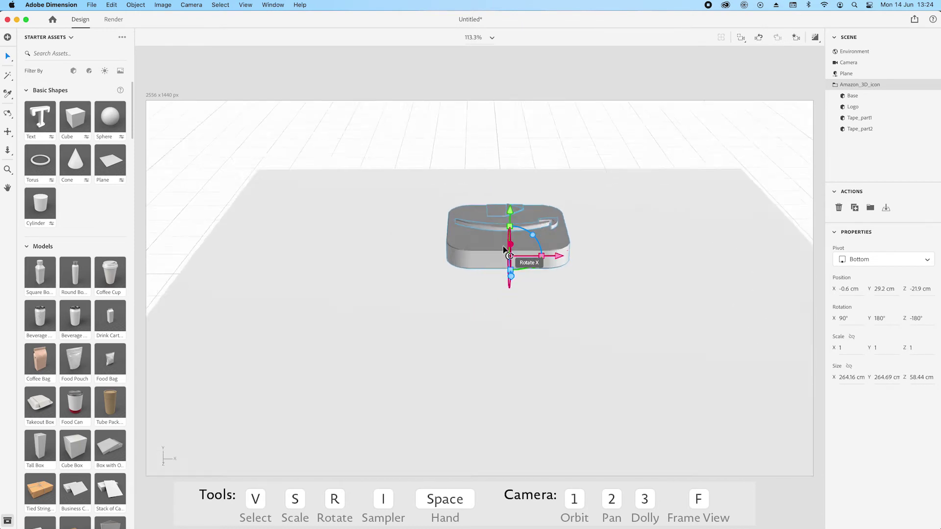
scroll(490, 346, "up", 3)
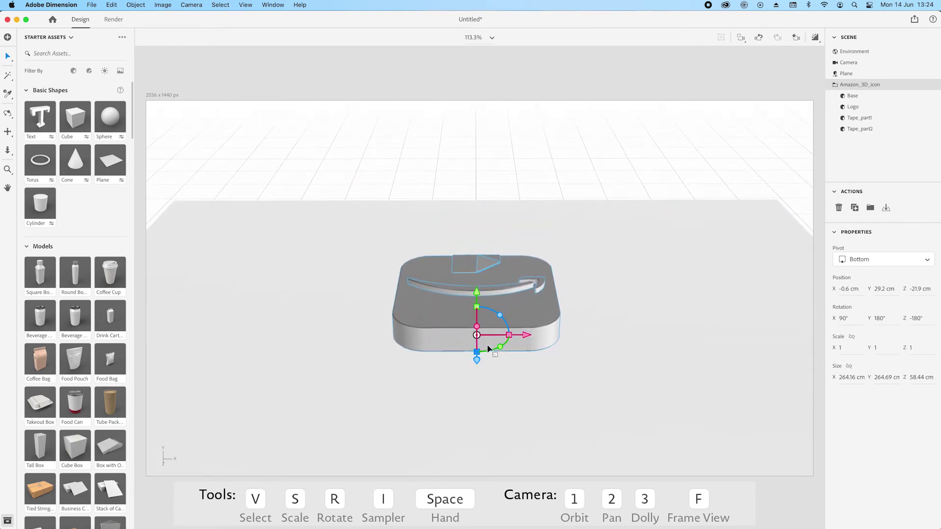
left_click_drag(474, 337, 484, 420)
left_click_drag(667, 357, 668, 357)
left_click_drag(483, 420, 480, 398)
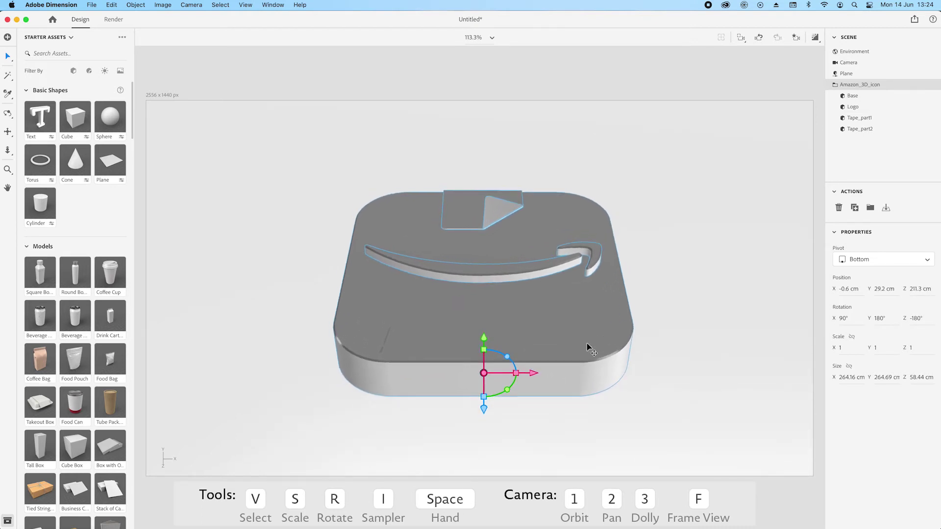
left_click_drag(482, 412, 483, 395)
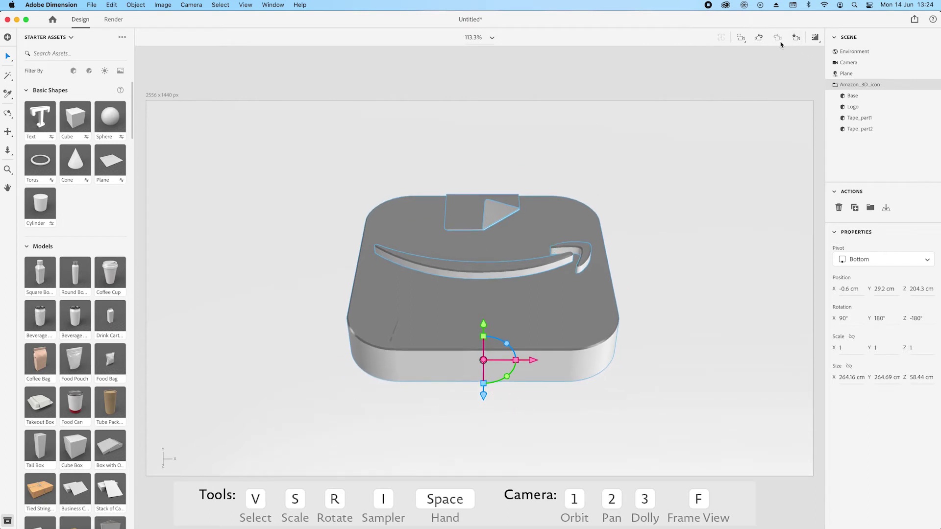
Save the current camera view as a bookmark
left_click(796, 37)
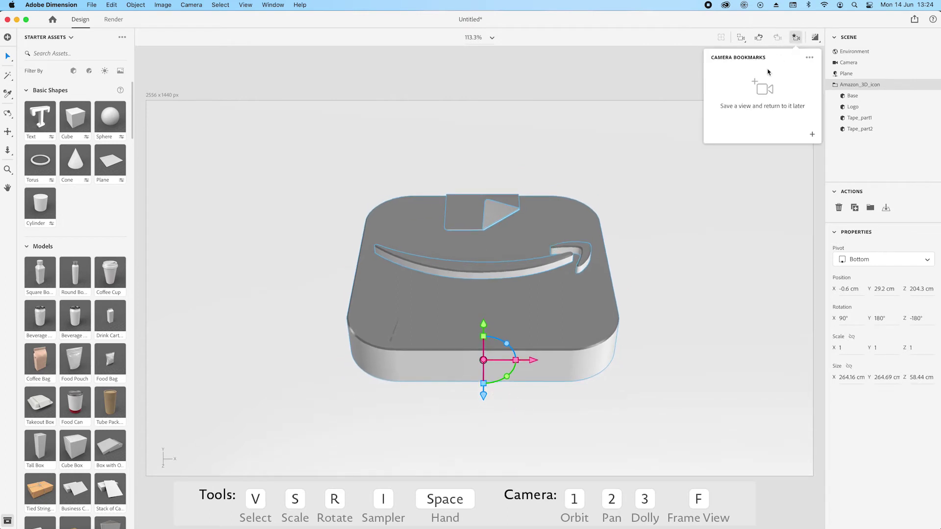
left_click(809, 135)
left_click(783, 227)
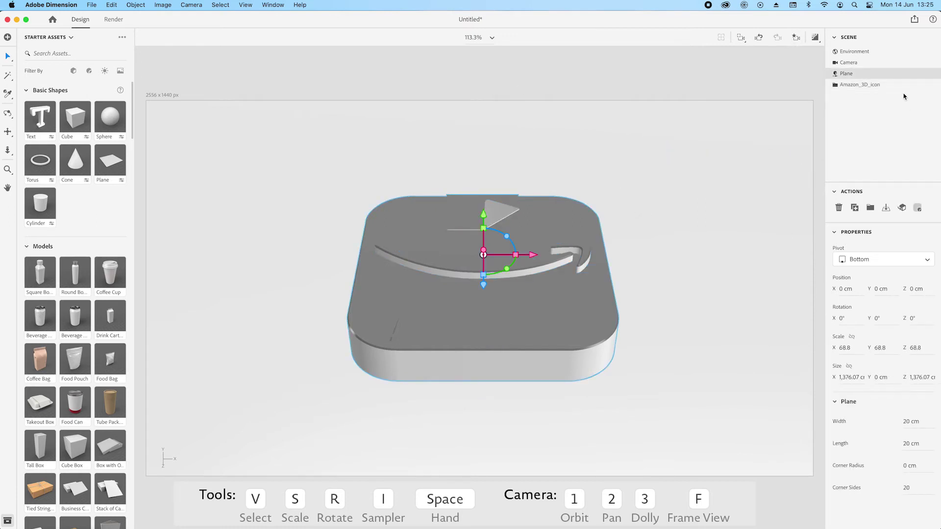
Apply the Matte material to the Base object of the Amazon_3D_icon group
left_click(836, 84)
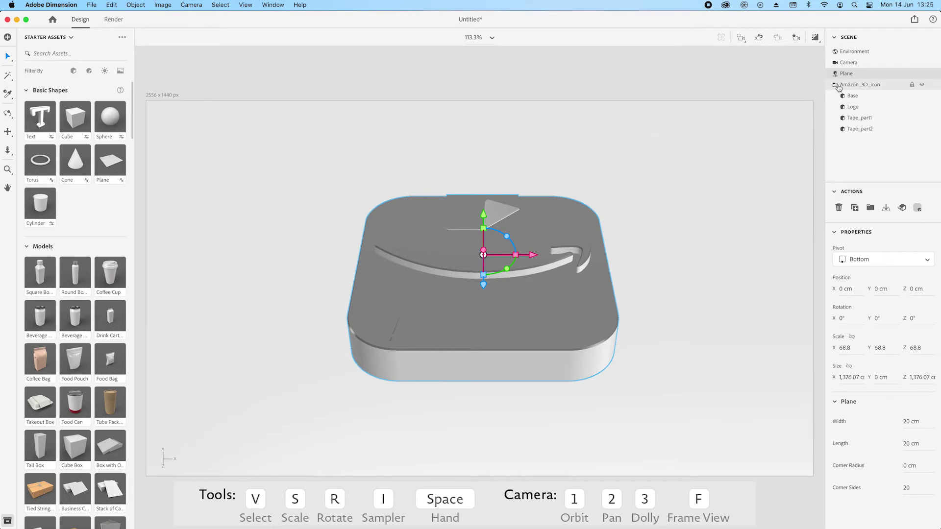
left_click(867, 98)
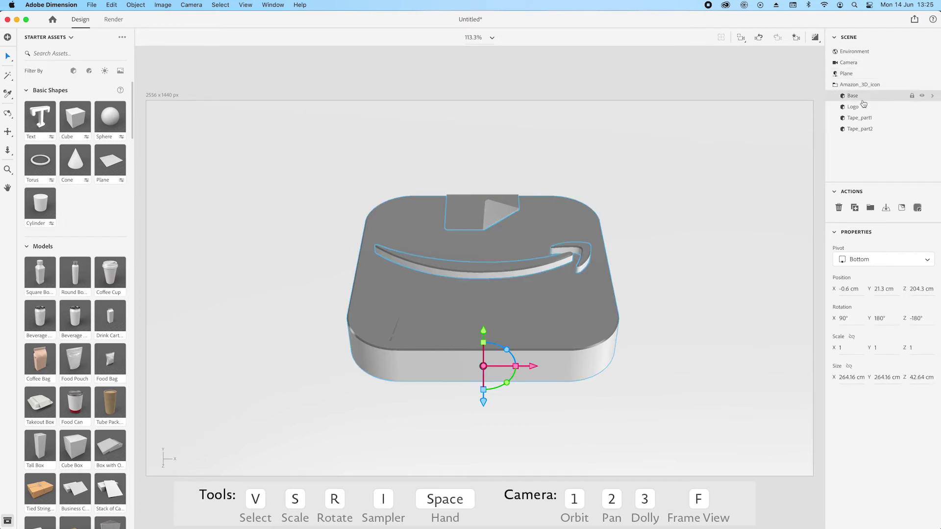
left_click(87, 72)
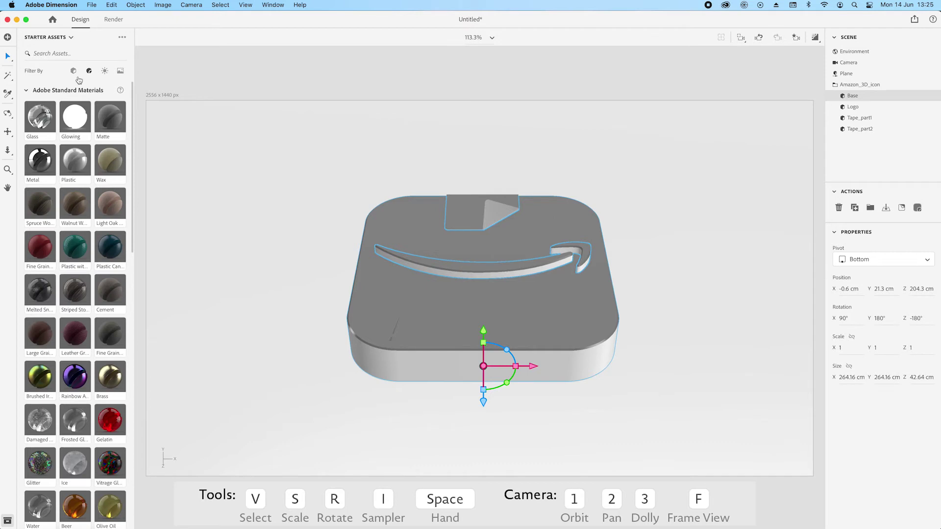
left_click(109, 118)
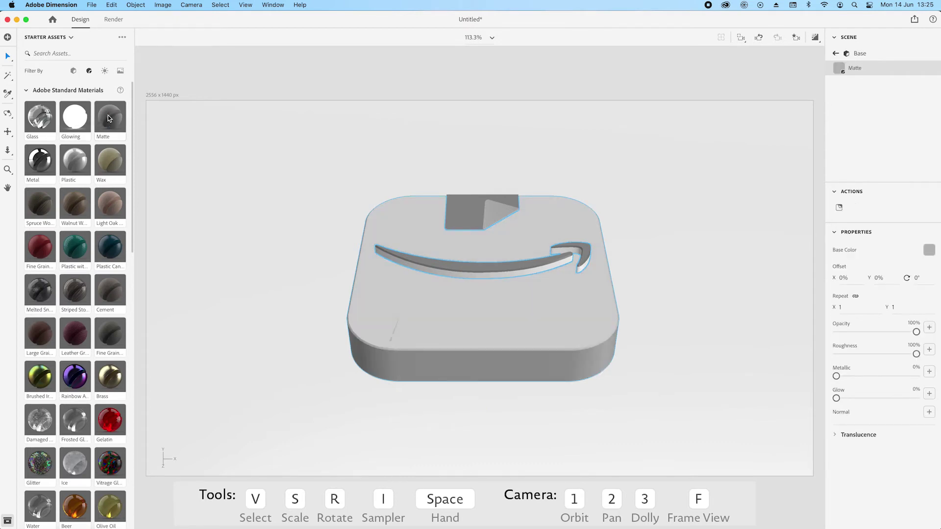
Use cardboard_texture.png from the Amazon project's IMG folder as the Base material's base color image
left_click(930, 250)
left_click(832, 165)
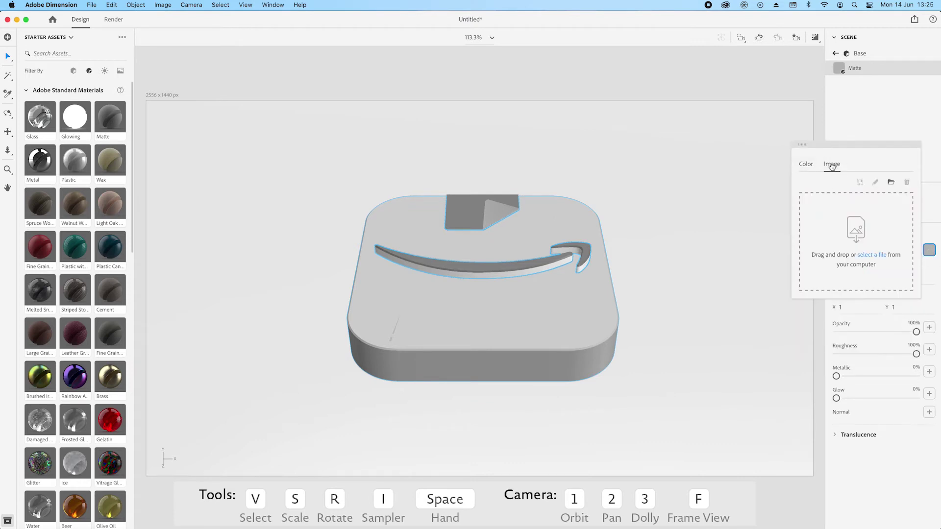
left_click(892, 183)
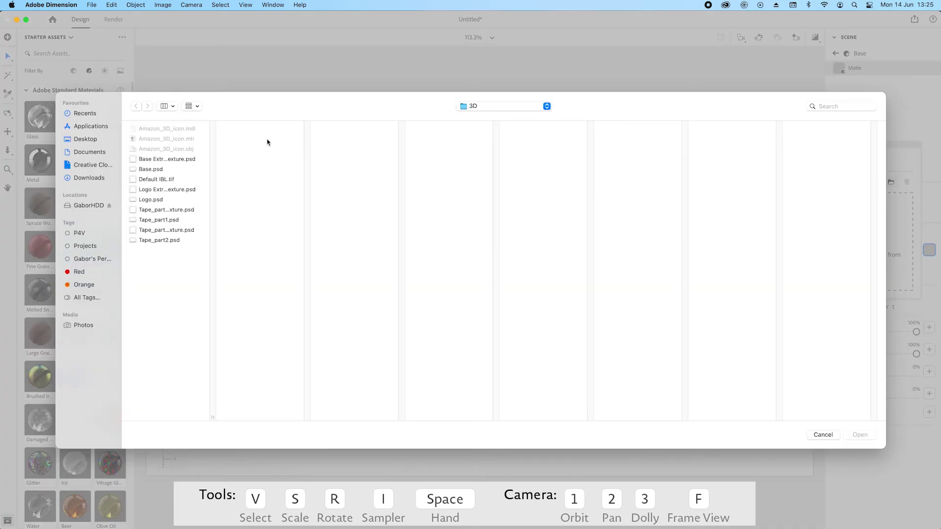
left_click(488, 106)
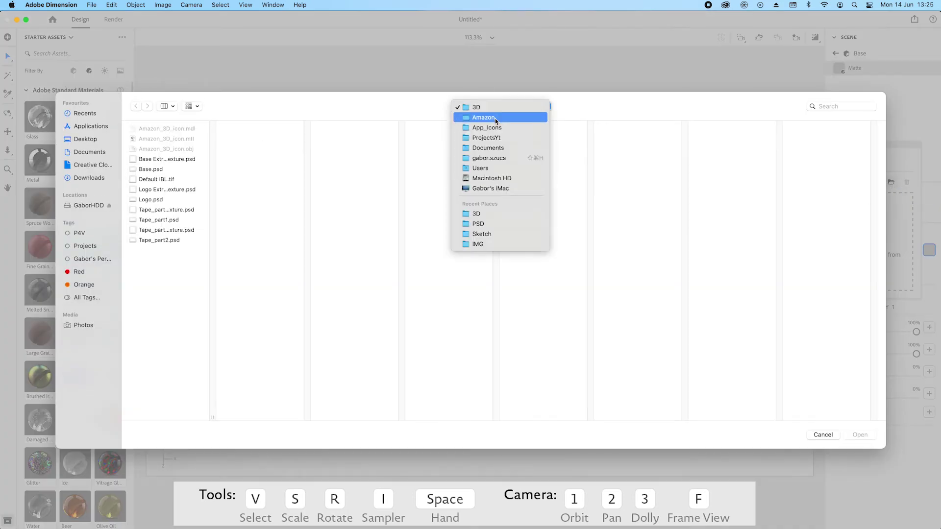
left_click(495, 119)
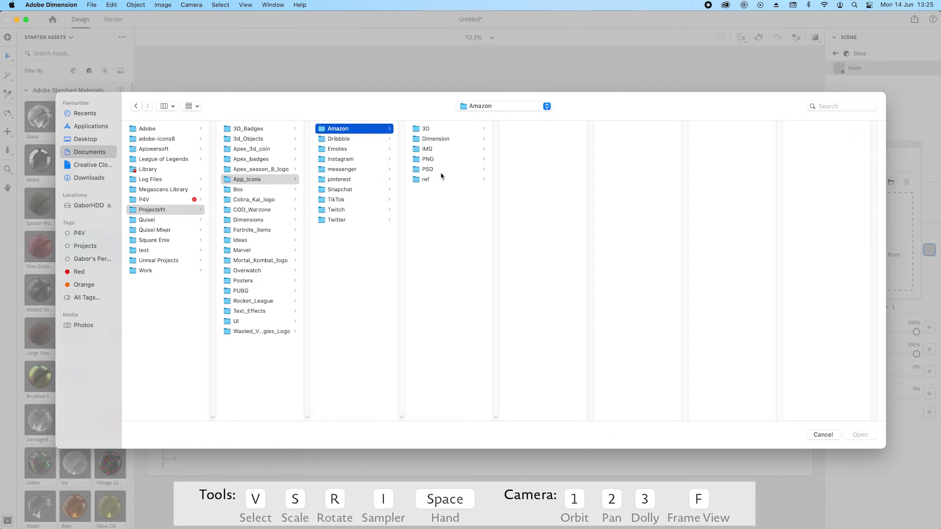
left_click(441, 149)
left_click(531, 129)
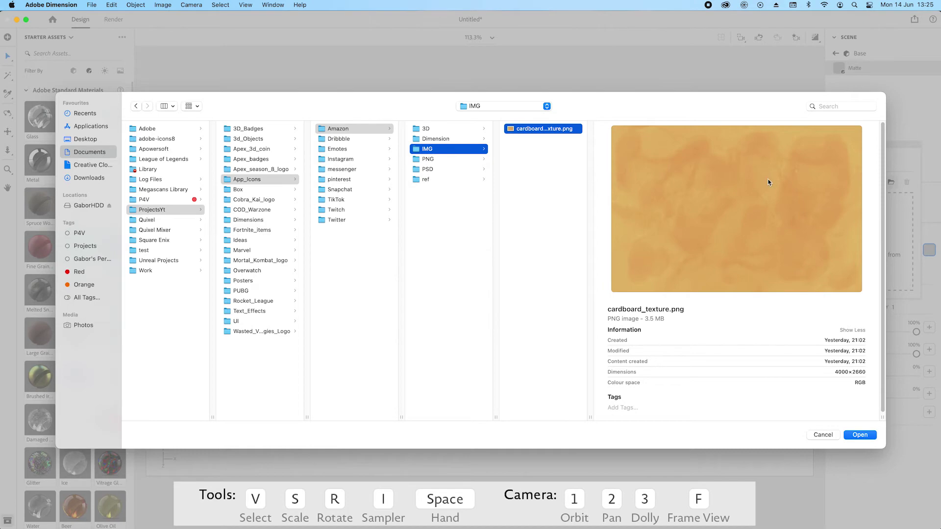
left_click(861, 436)
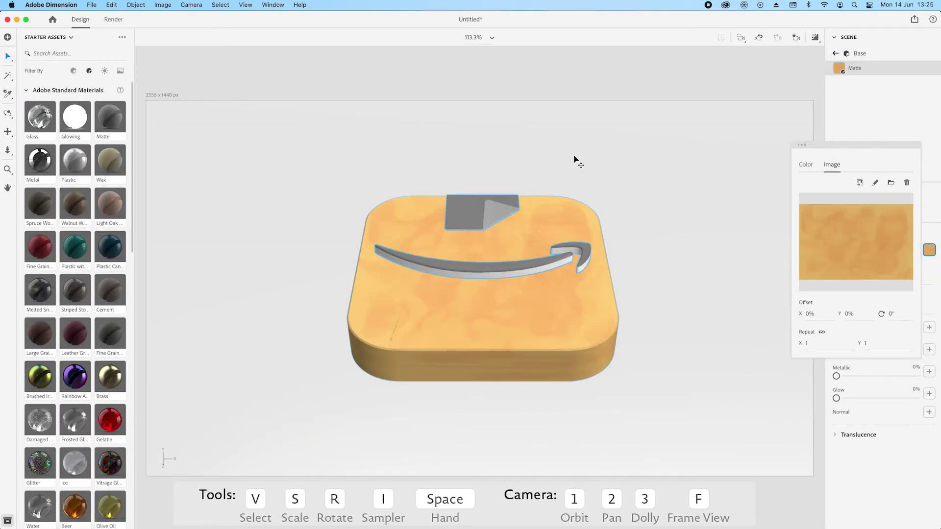
left_click(837, 54)
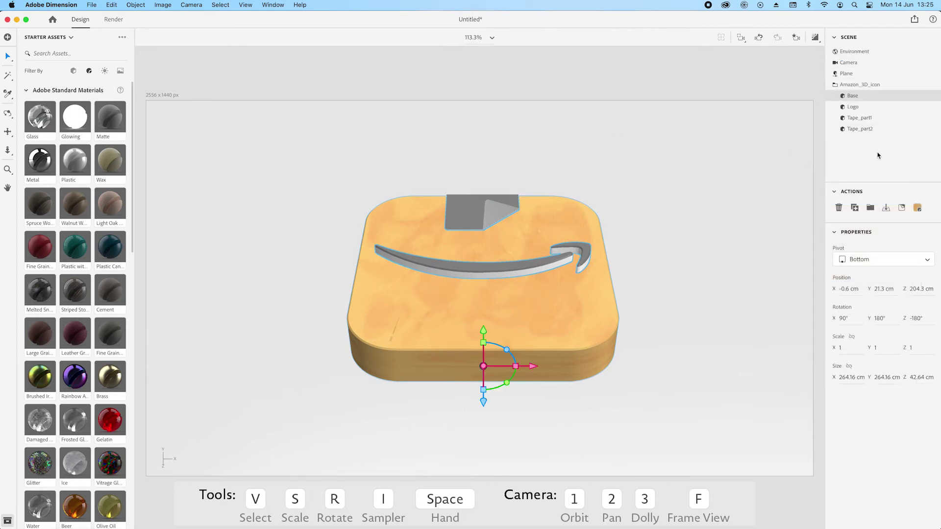
Apply the Matte material to the Logo with a near-black base color (0A0A0A) and 20% roughness
left_click(862, 110)
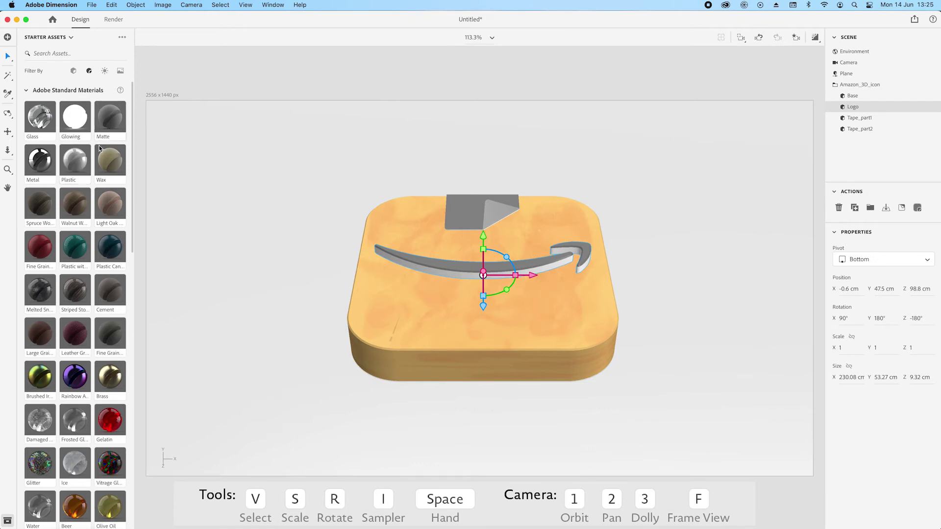
left_click(108, 119)
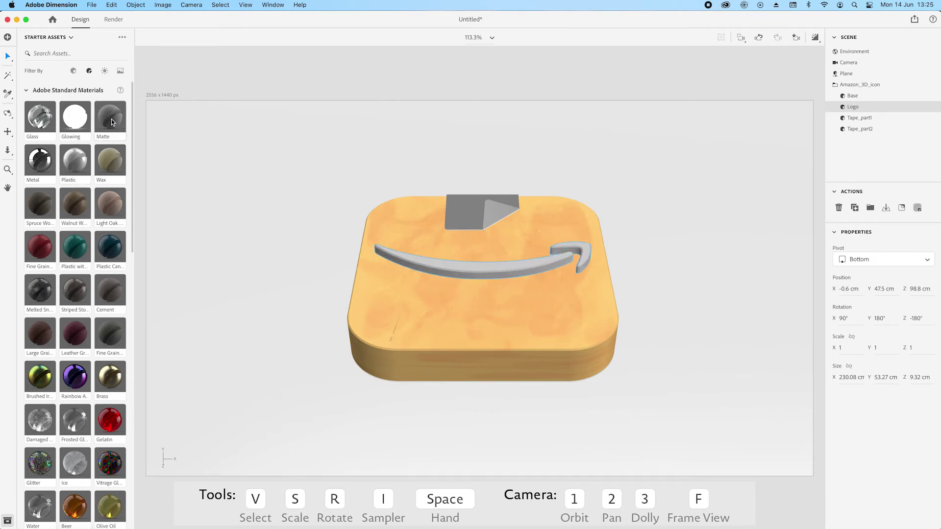
left_click(929, 250)
left_click(801, 278)
left_click_drag(801, 279, 799, 281)
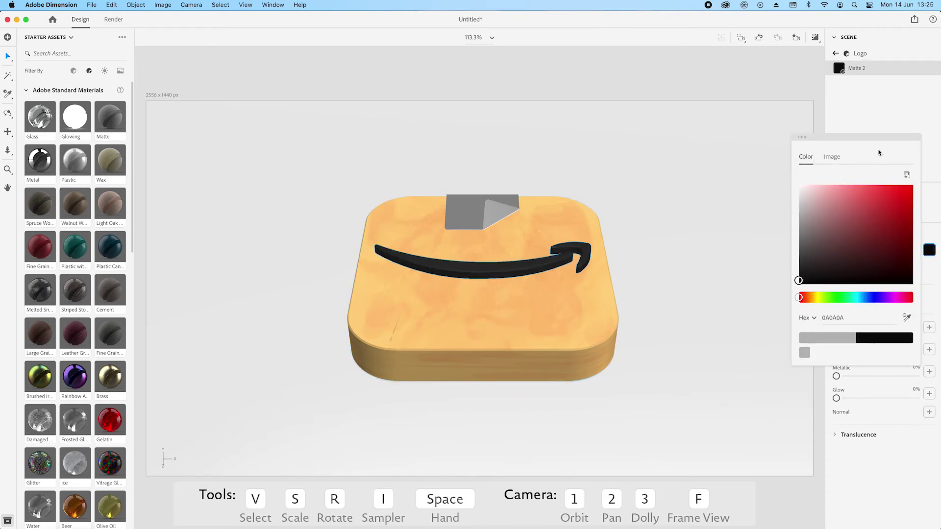
left_click(881, 109)
left_click_drag(914, 358, 853, 359)
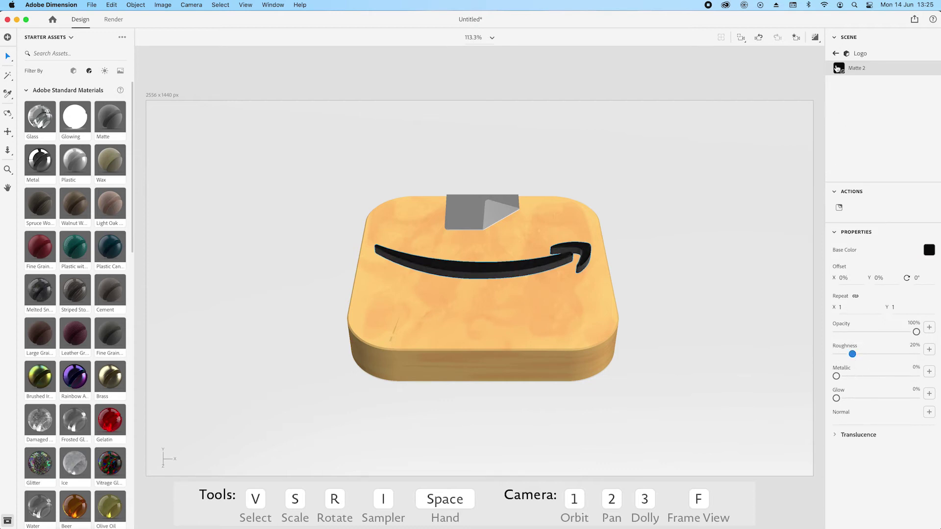
left_click(835, 53)
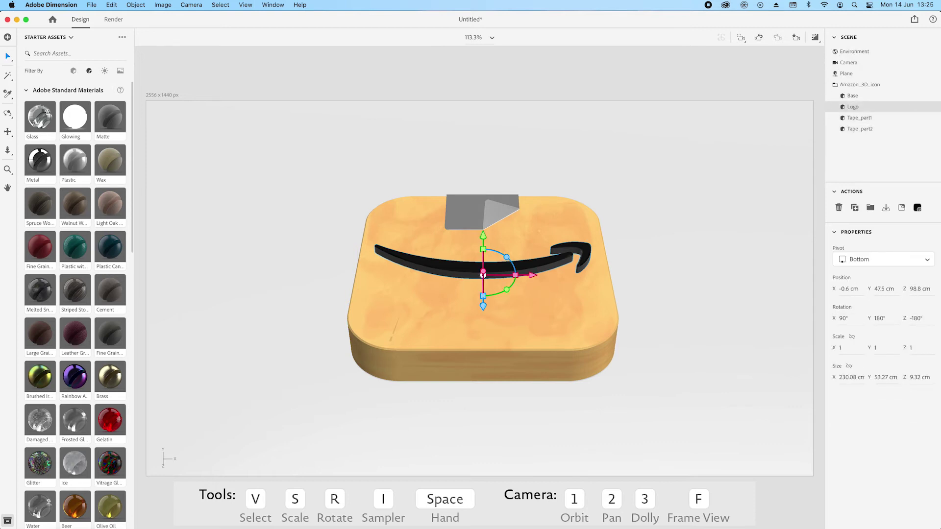
Switch to Photoshop, select the ref layer, and sample the darker blue of the reference icon's tape as the foreground color
left_click(216, 514)
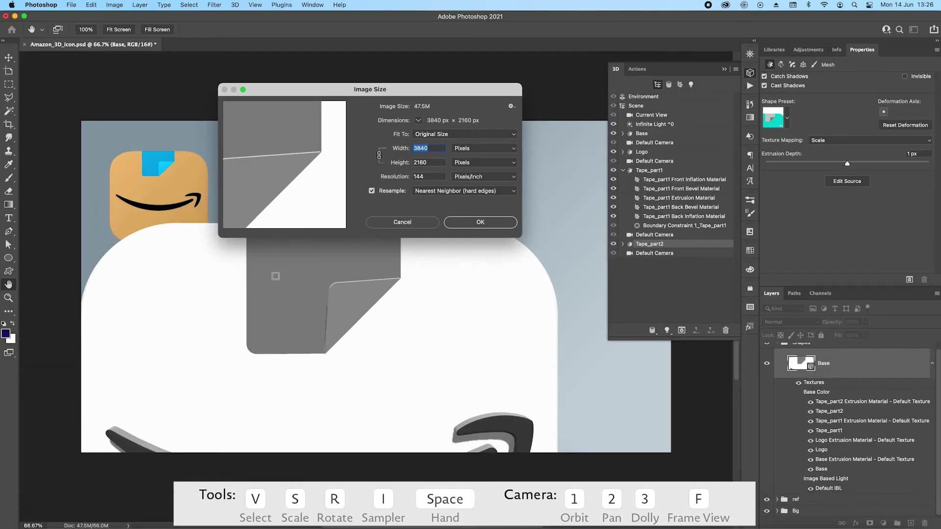
left_click(414, 220)
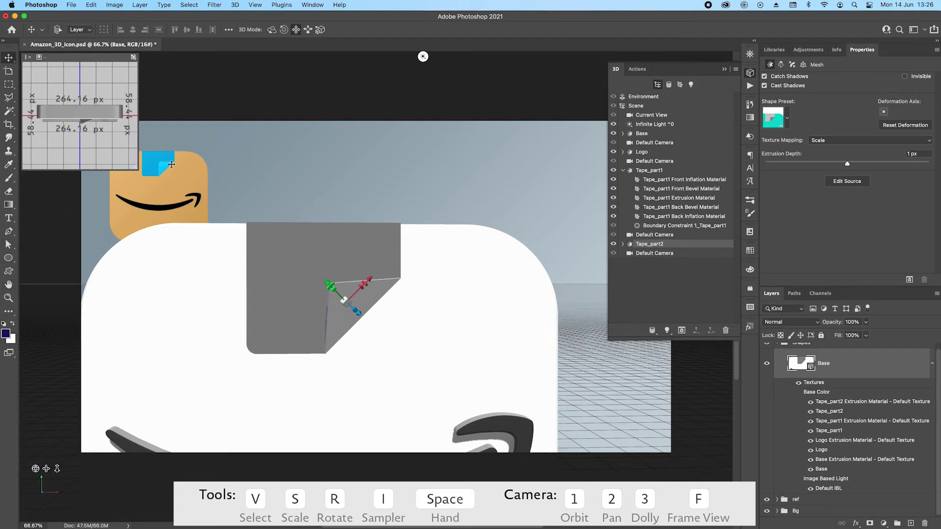
right_click(9, 85)
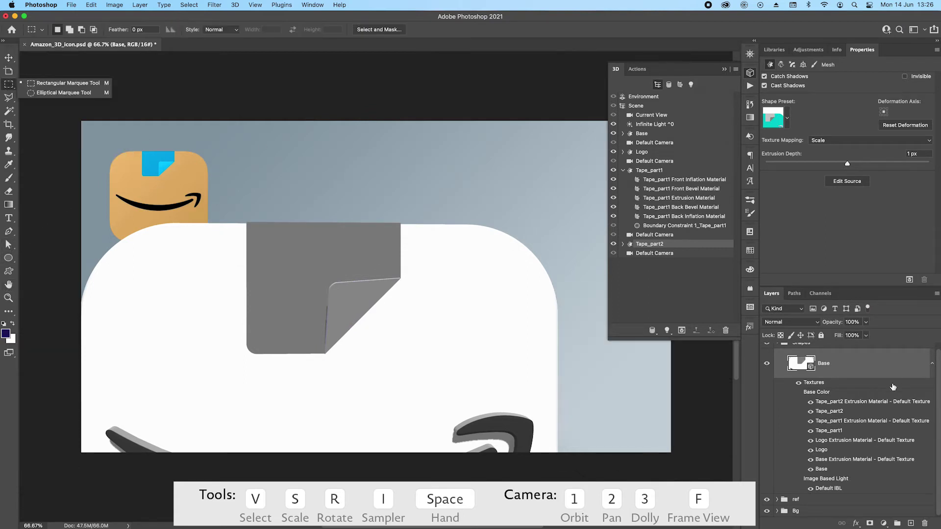
left_click(932, 363)
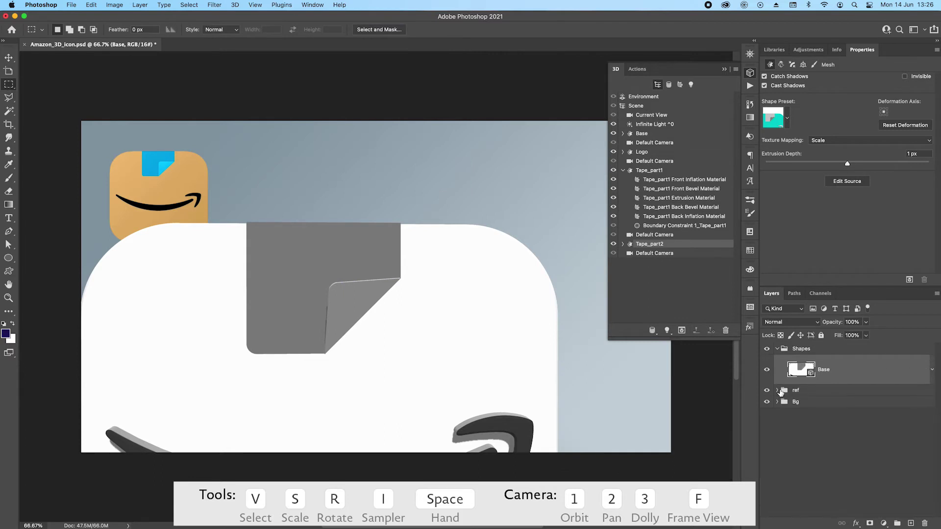
left_click(778, 390)
left_click(809, 411)
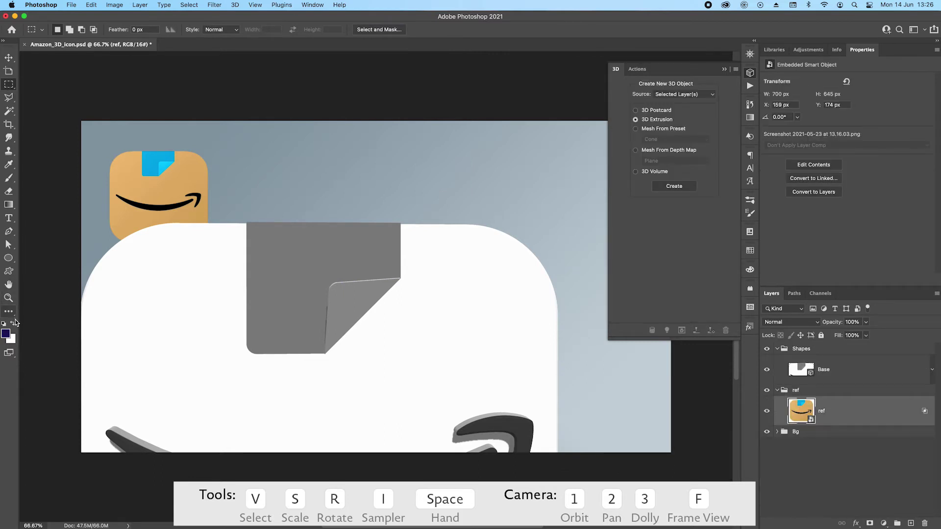
left_click(6, 334)
left_click(154, 162)
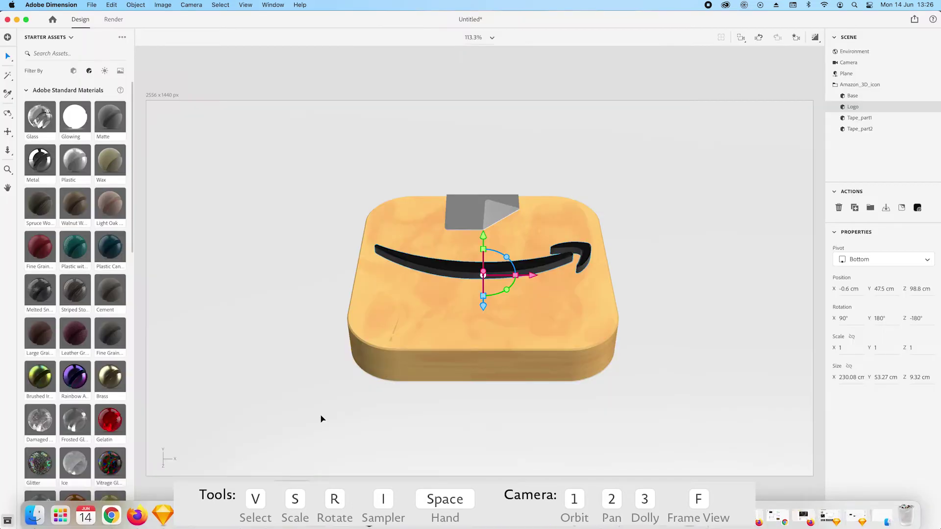
In Adobe Dimension, set the base color of Tape_part1's Front Inflation Material to 00ACE9
left_click(868, 119)
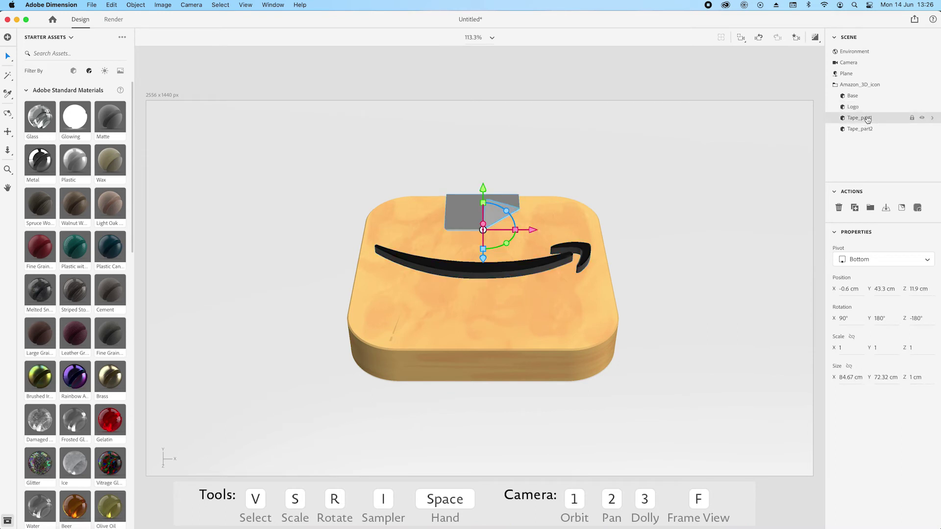
left_click(934, 119)
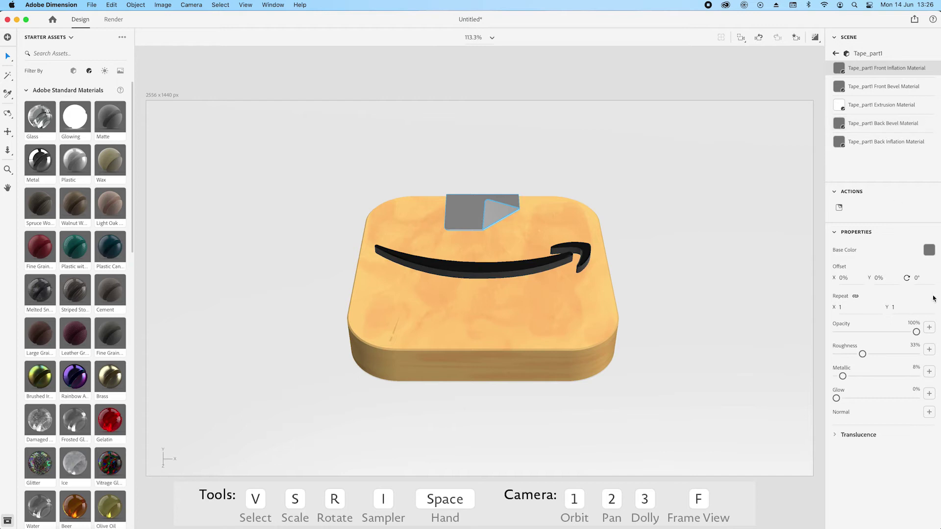
left_click(929, 251)
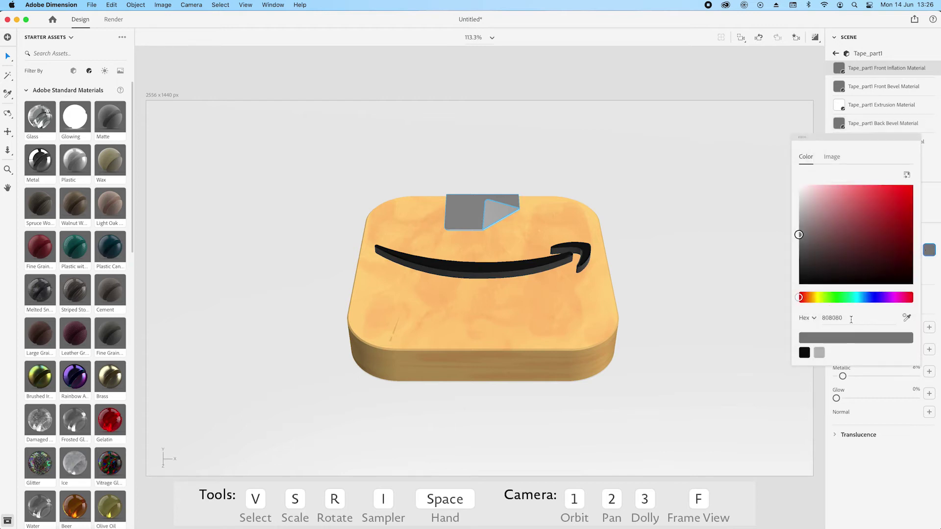
left_click_drag(845, 319, 829, 321)
type("00ACE9")
key("Return")
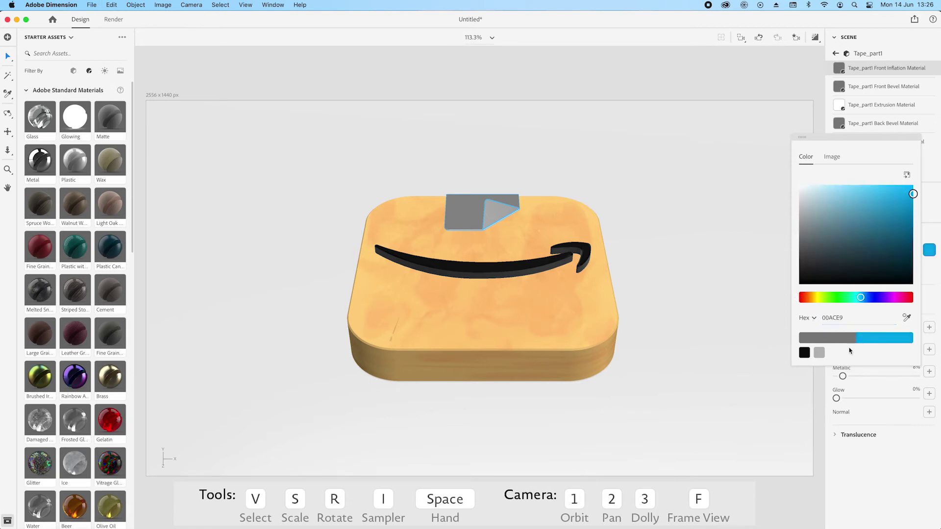
left_click(933, 195)
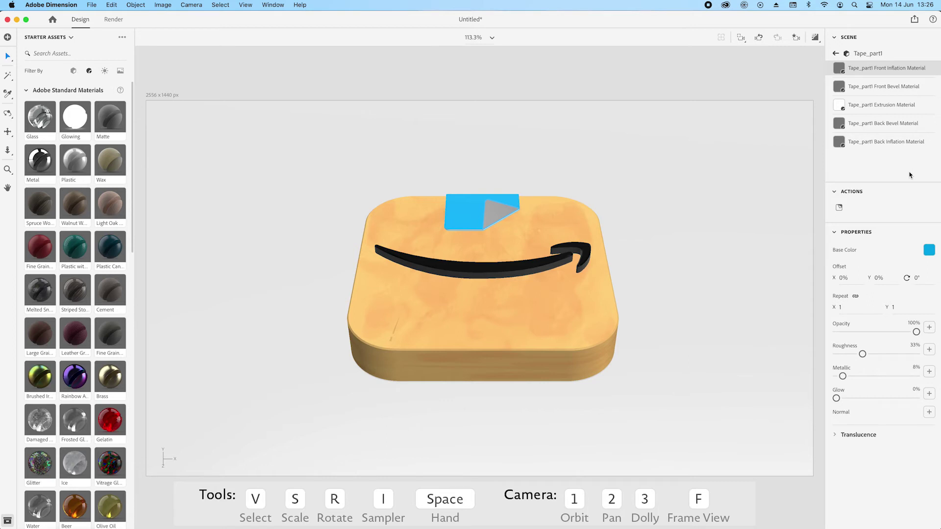
left_click(836, 54)
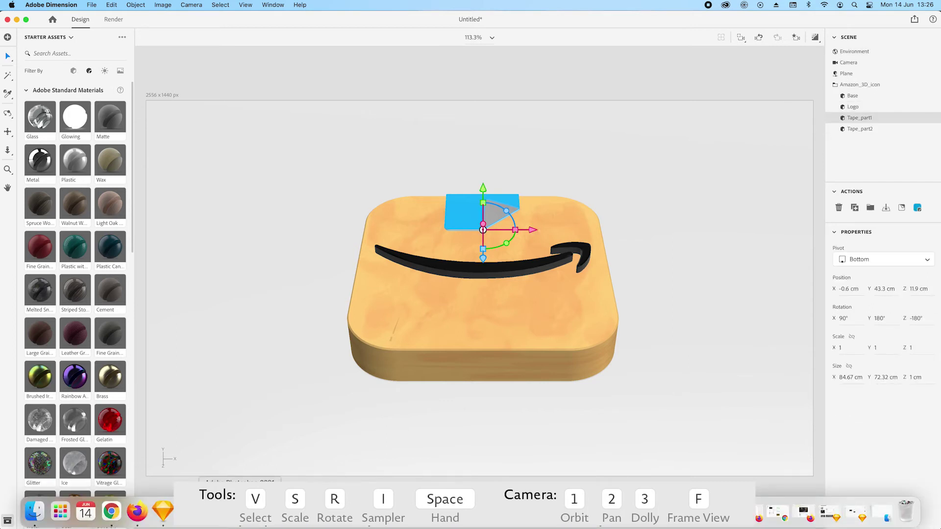
In Photoshop, sample the folded tape corner's lighter blue (00c7ff) from the reference icon as the foreground color
left_click(236, 512)
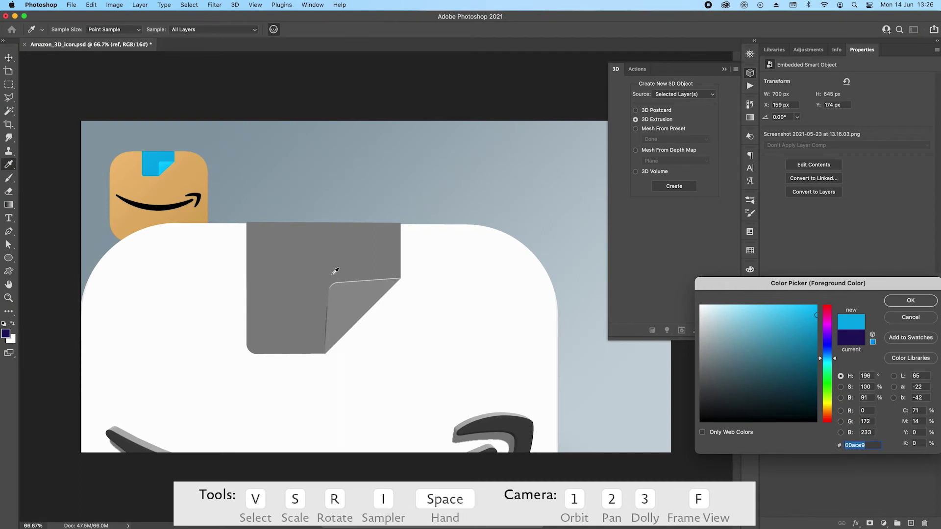
left_click(163, 167)
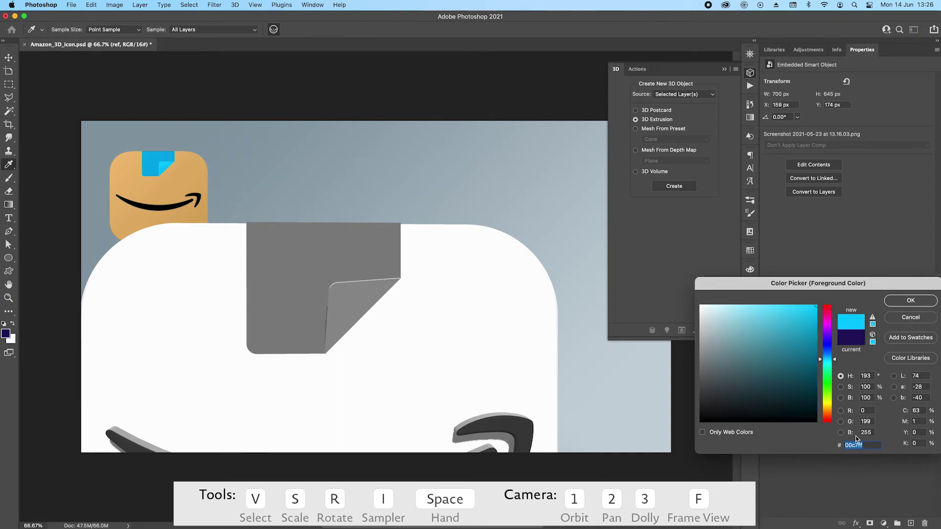
left_click(910, 303)
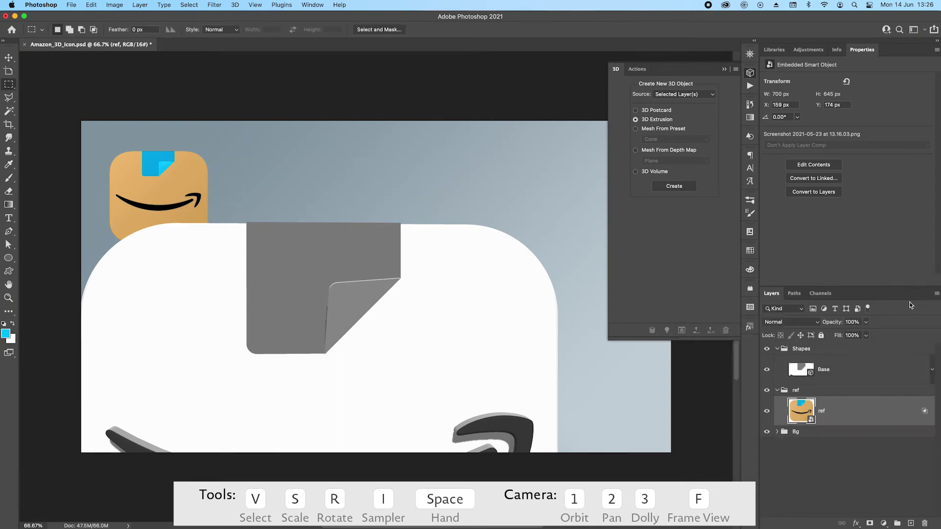
Return to Adobe Dimension and set the base color of Tape_part2's Front Inflation Material to 00C7FF
left_click(142, 512)
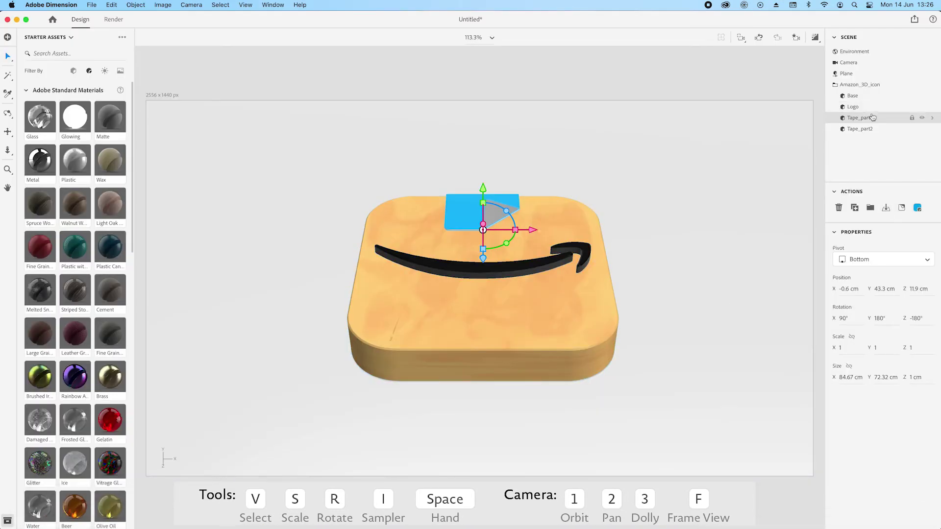
left_click(883, 130)
left_click(917, 208)
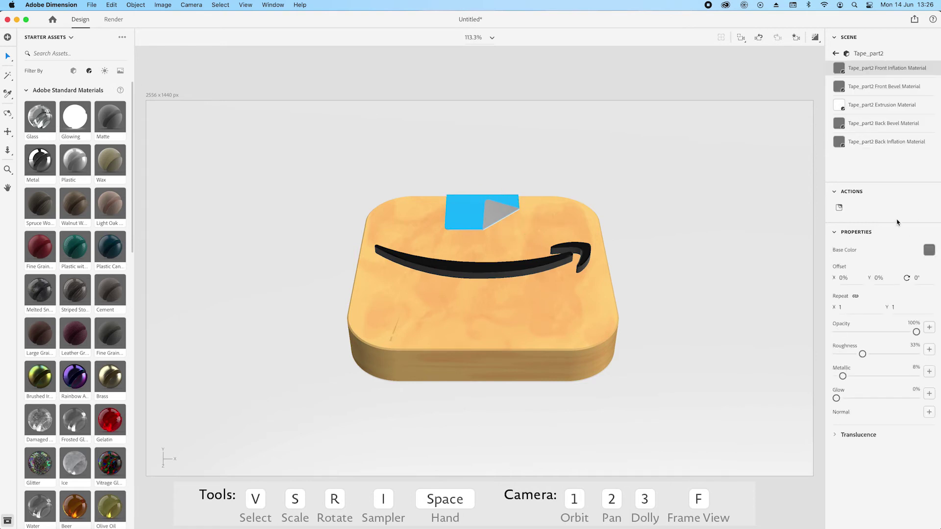
left_click(930, 251)
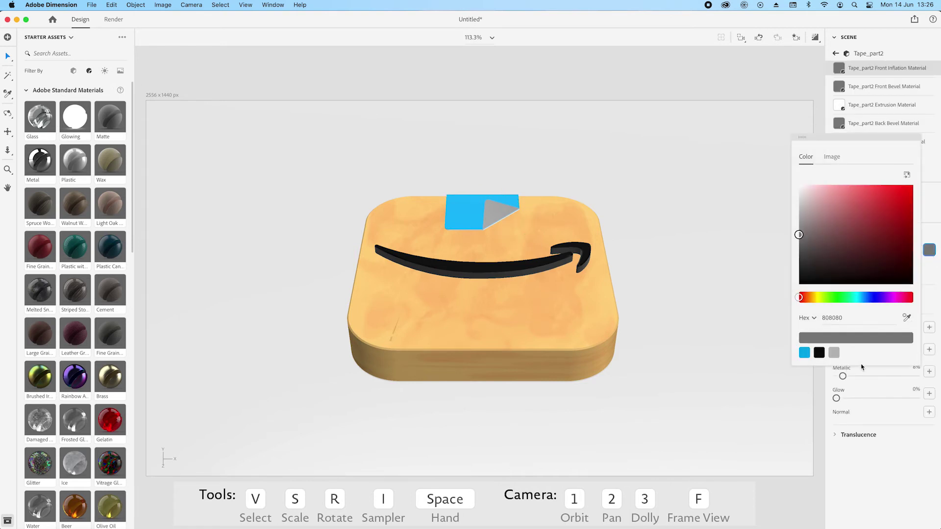
left_click(849, 322)
type("00c7ff")
key("Return")
left_click(884, 470)
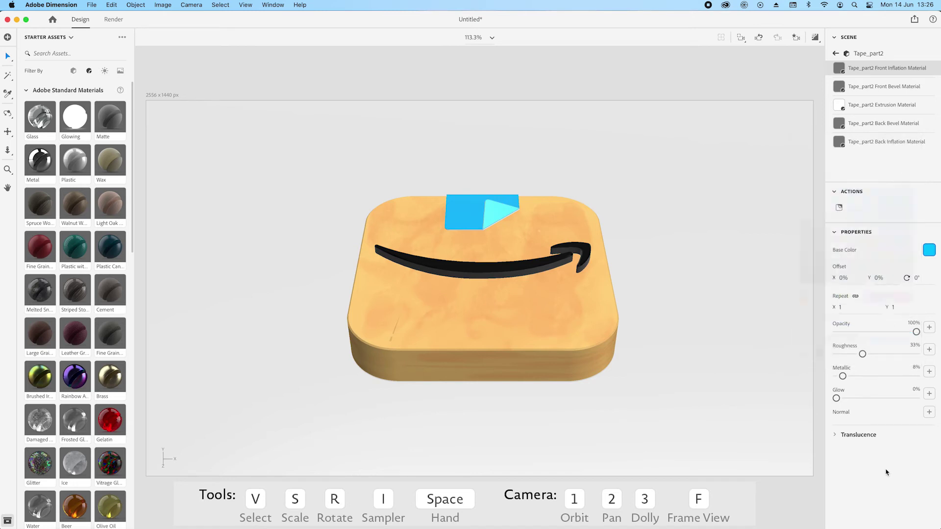
left_click(836, 54)
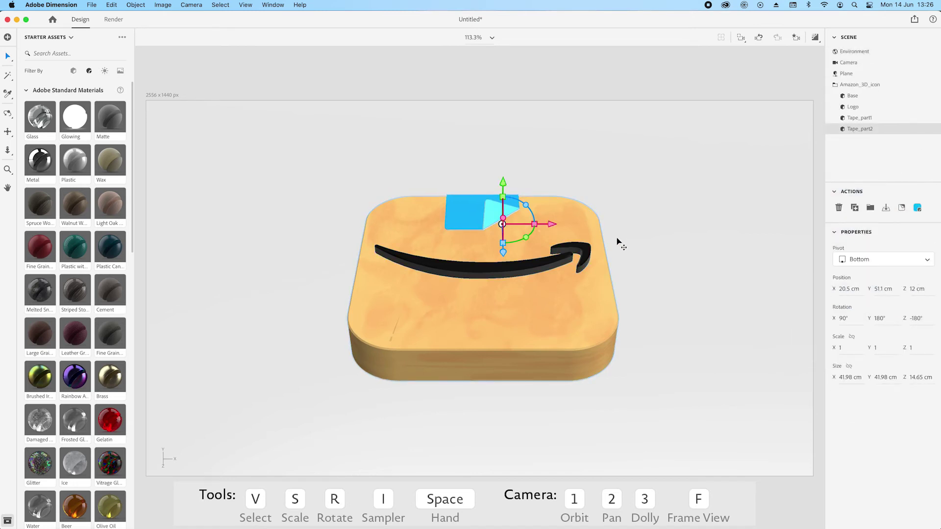
Duplicate the Amazon_3D_icon group along the X axis, placing one copy on each side of the original
left_click(835, 84)
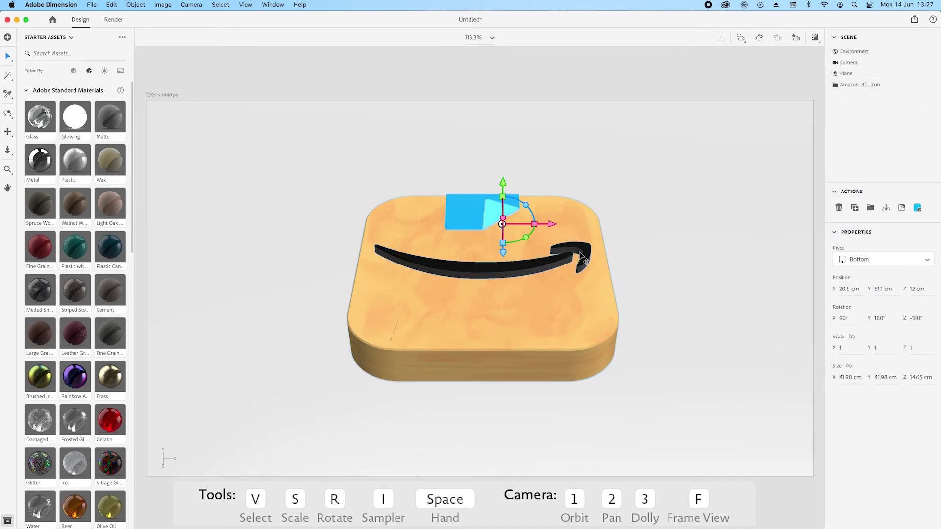
left_click(562, 266)
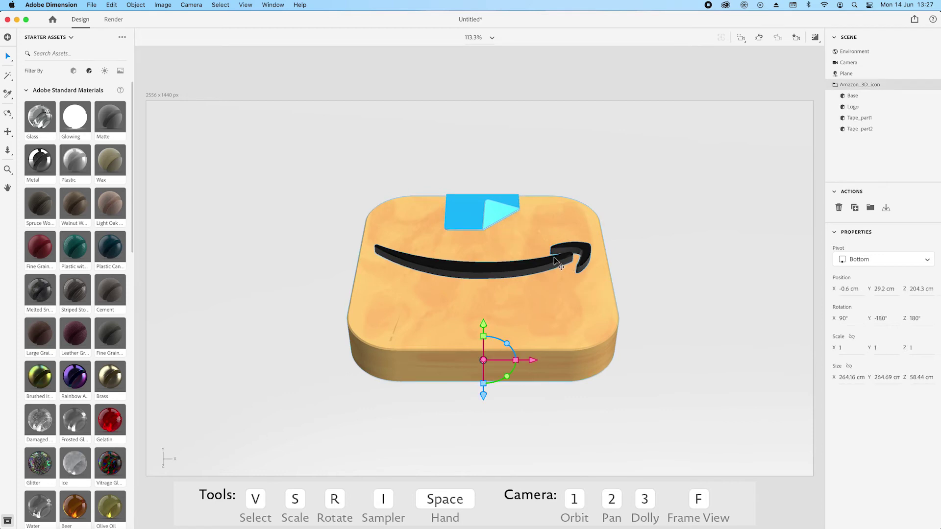
left_click(834, 86)
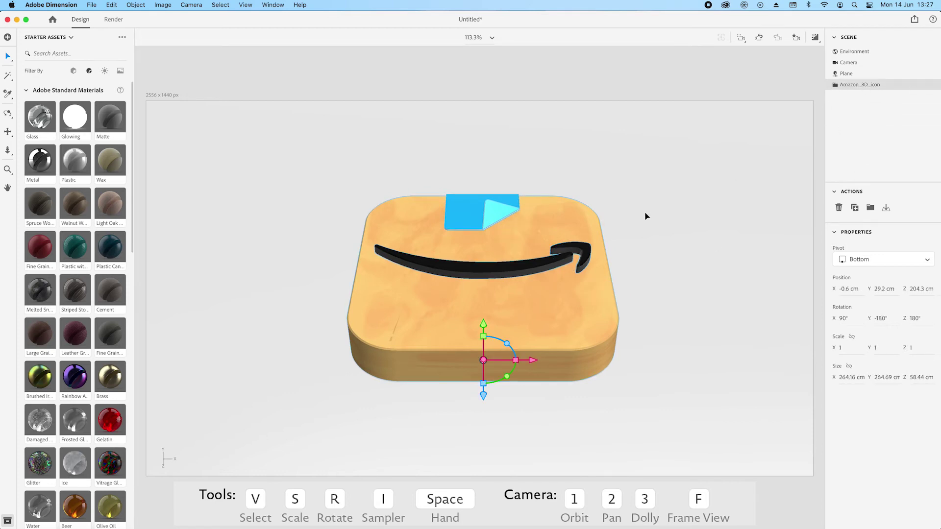
left_click_drag(534, 360, 766, 344)
left_click_drag(821, 338, 854, 333)
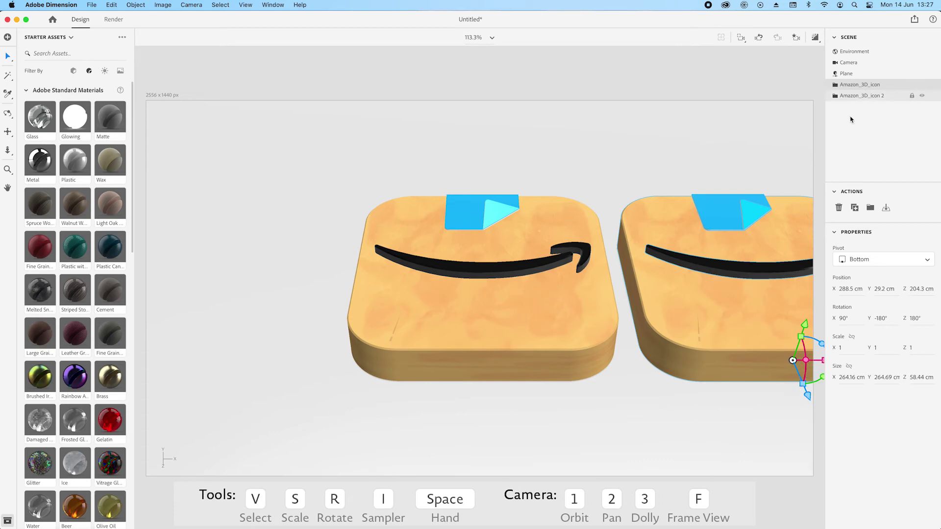
left_click(492, 325)
left_click_drag(534, 361, 231, 361)
Select the row of three icons and duplicate it along Z into three rows, with the front row at about 366 cm
left_click(541, 288, "shift")
left_click(766, 278, "shift")
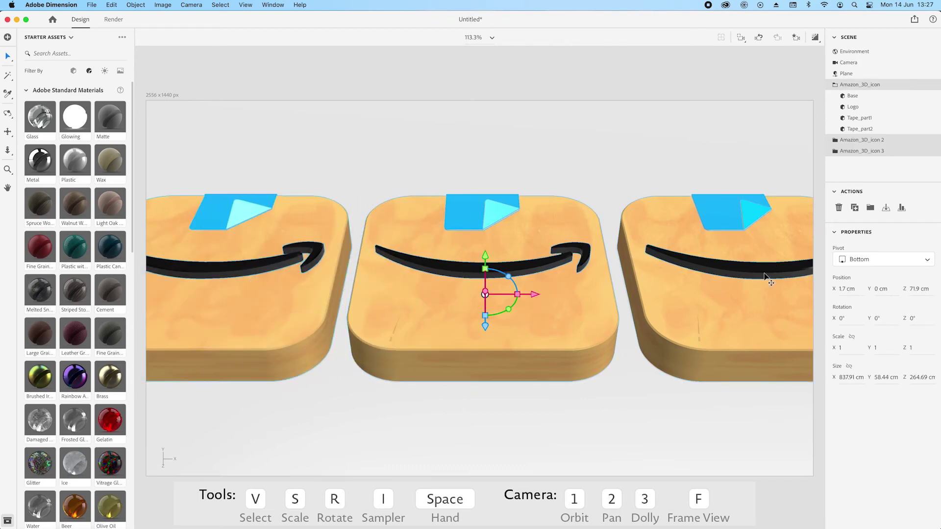
left_click_drag(486, 326, 486, 528)
scroll(485, 466, "down", 5)
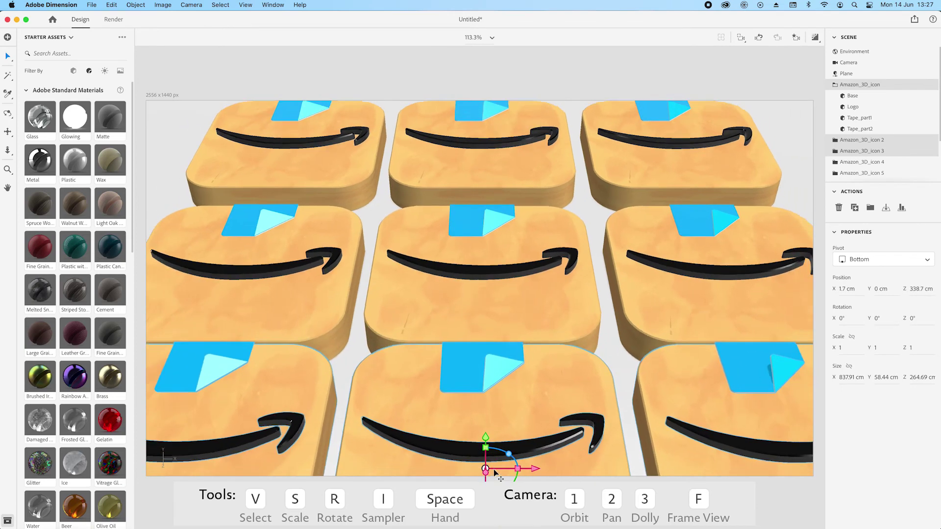
left_click_drag(485, 466, 485, 515)
Frame the camera closely on the middle icon, update the View 1 camera bookmark to this view, and clear the selection
scroll(631, 293, "up", 8)
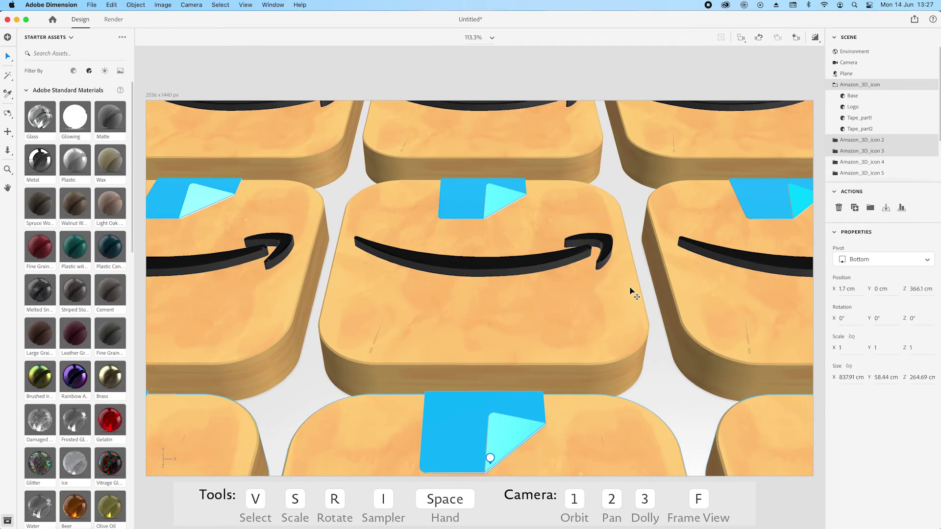
left_click(796, 37)
left_click(800, 72)
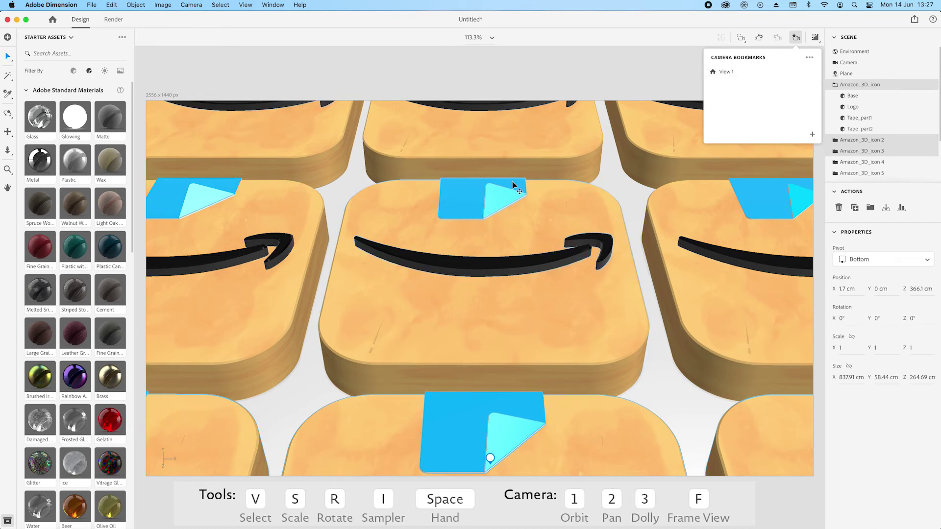
left_click(680, 69)
left_click(681, 69)
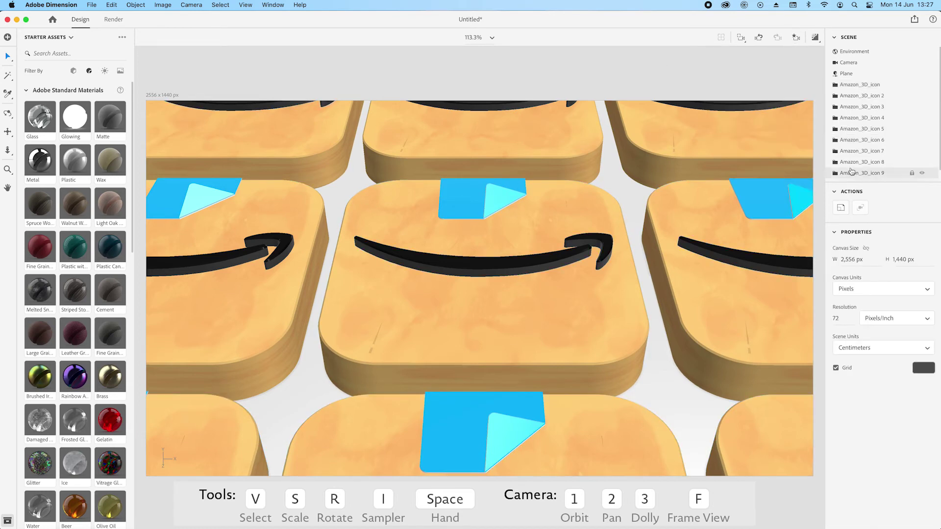
Replace the scene's Environment Light image with the Studio Warm Key environment light
left_click(855, 52)
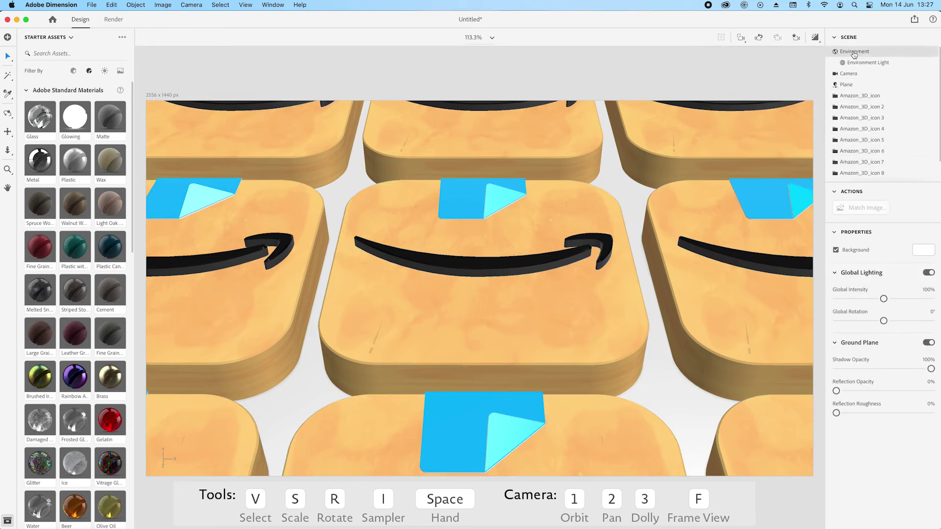
left_click(870, 65)
left_click(104, 71)
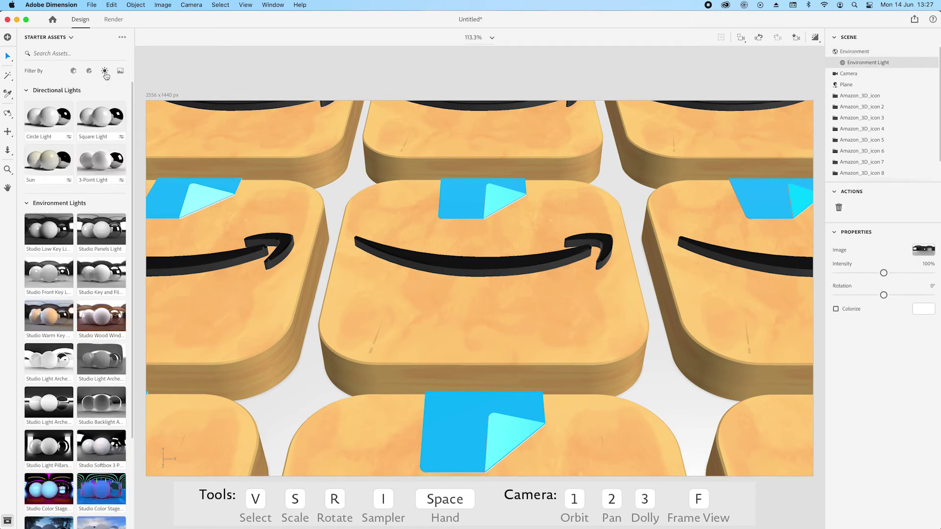
scroll(71, 322, "down", 5)
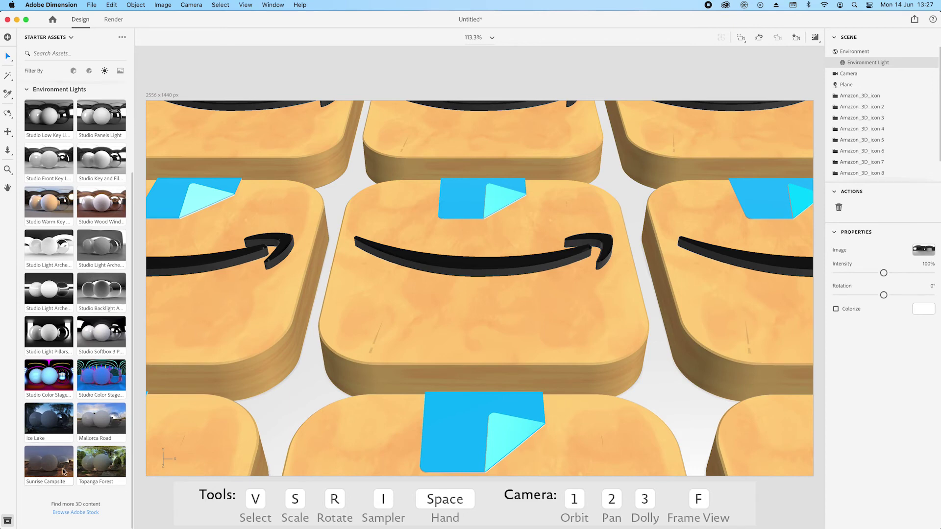
left_click(52, 208)
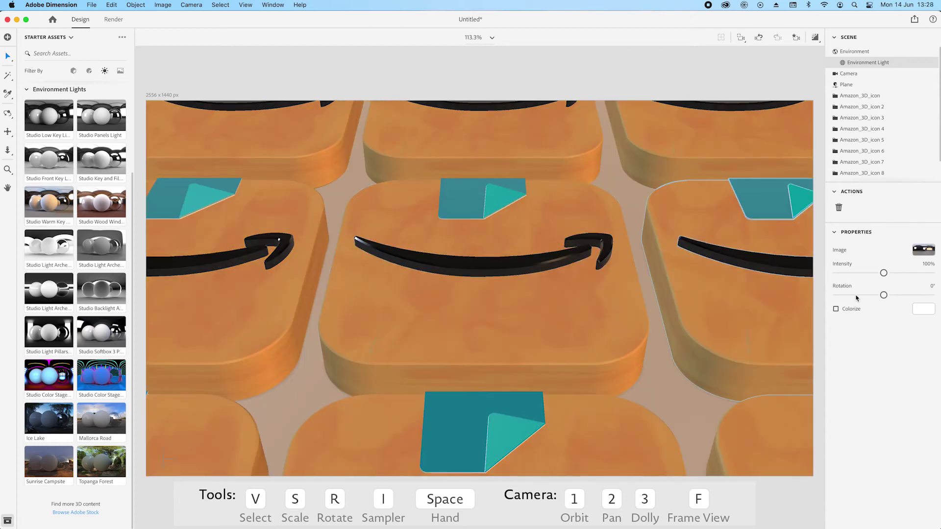
Reduce the Environment Light's intensity to 85% and check the scene briefly in the render preview
left_click_drag(883, 273, 877, 273)
left_click(814, 38)
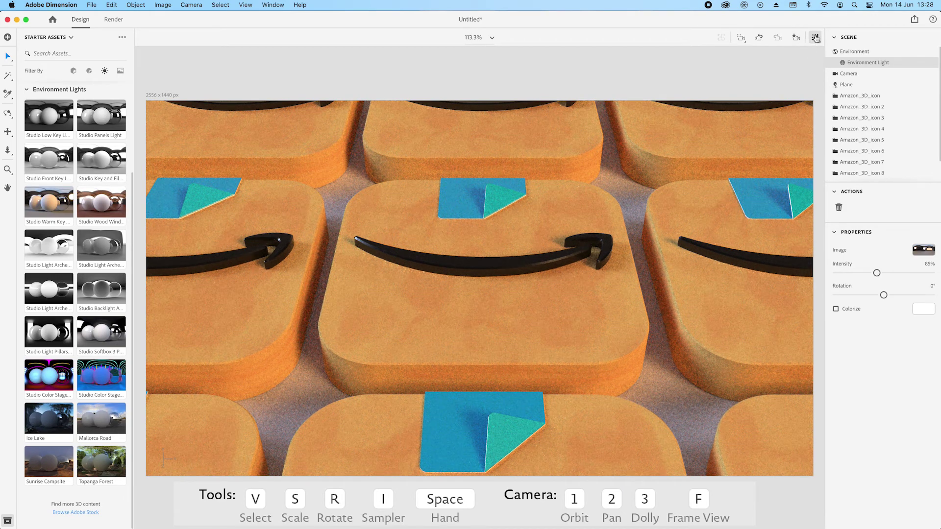
left_click(815, 38)
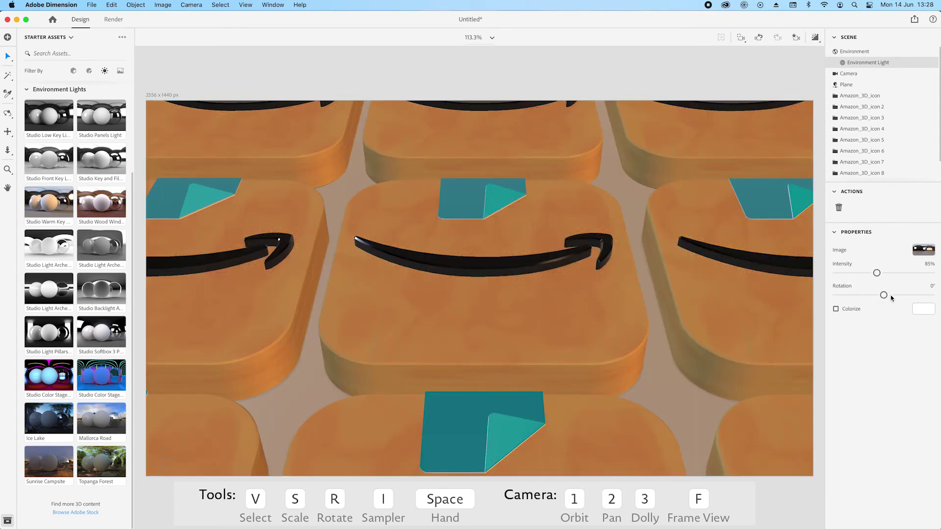
Using the render preview, adjust the Environment Light to a rotation of -56° and an intensity of 87%
left_click_drag(885, 295, 915, 295)
left_click(814, 37)
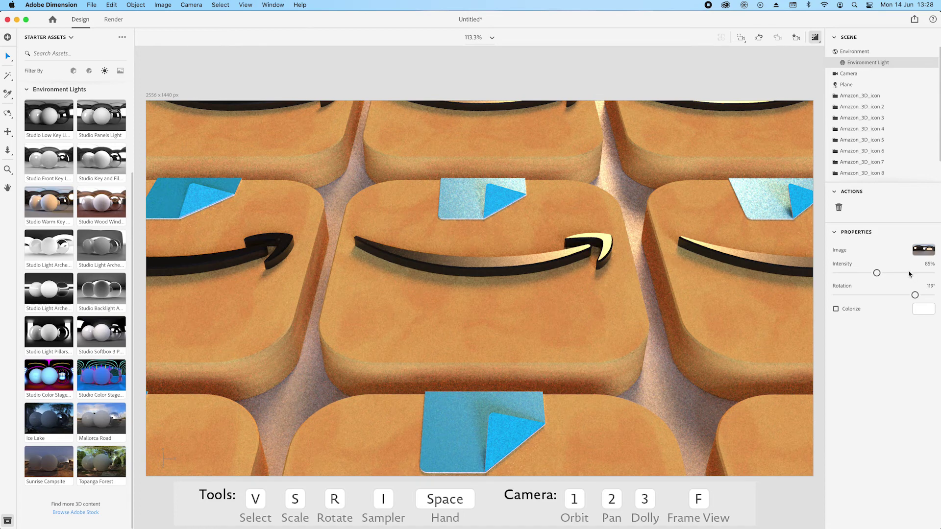
left_click_drag(915, 295, 921, 298)
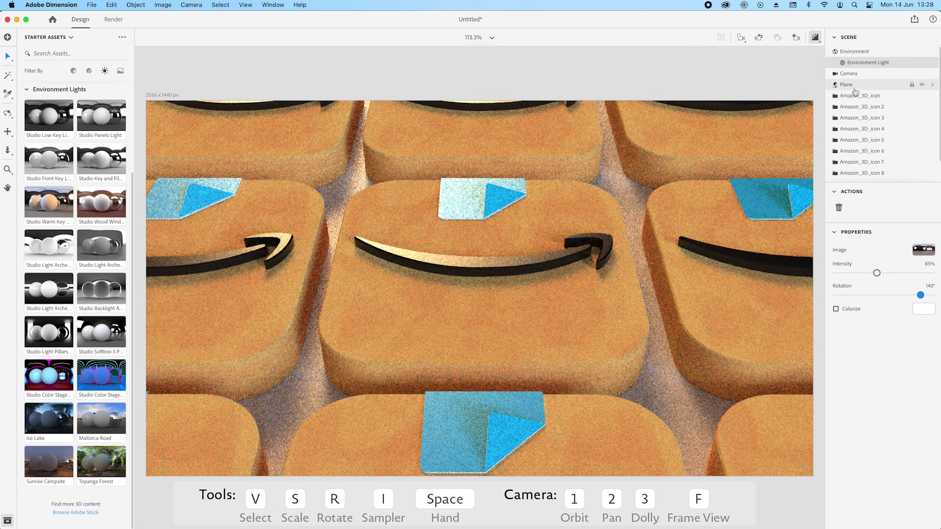
left_click_drag(870, 273, 867, 277)
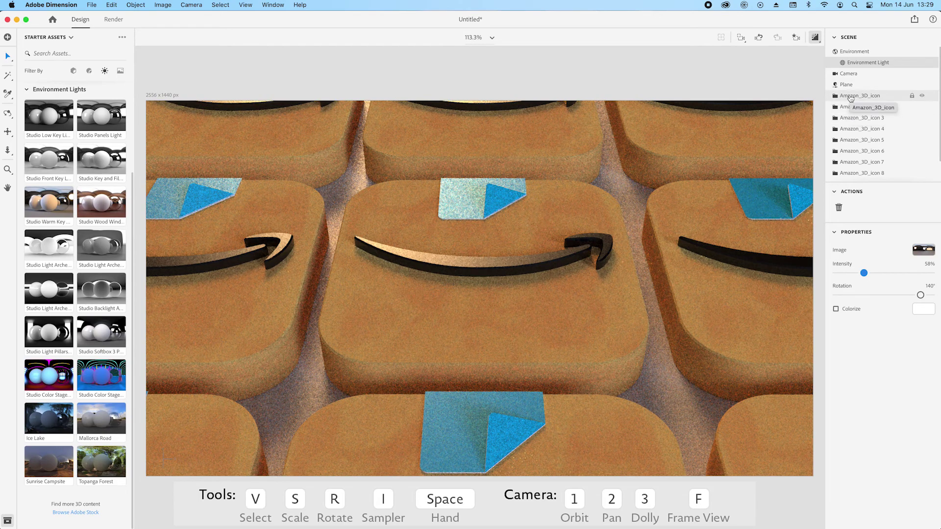
left_click_drag(864, 273, 878, 273)
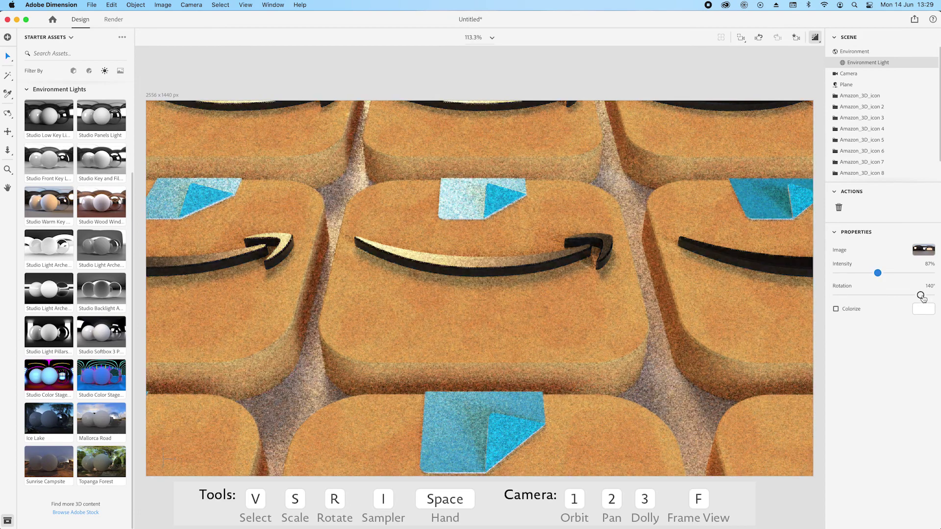
left_click_drag(922, 297, 869, 296)
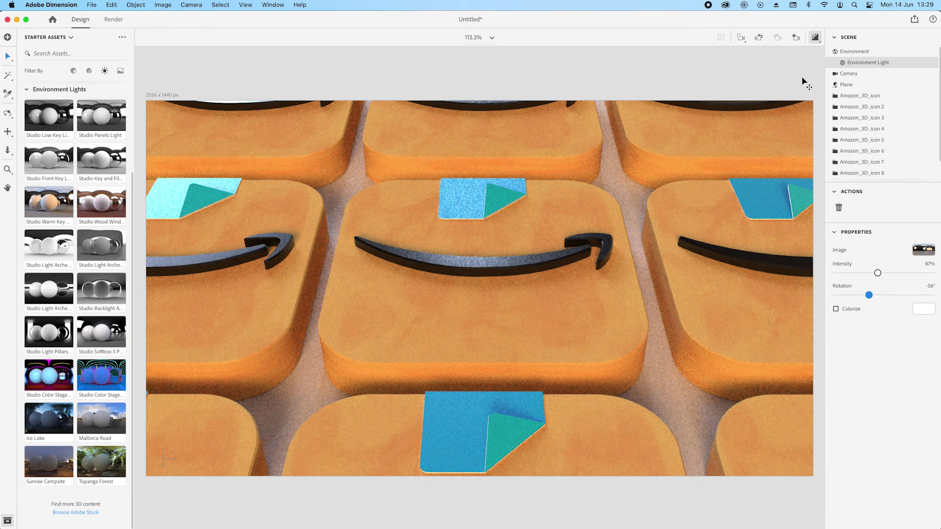
Render only the current view at High (Slow) quality as a 16-bit PSD
left_click(113, 21)
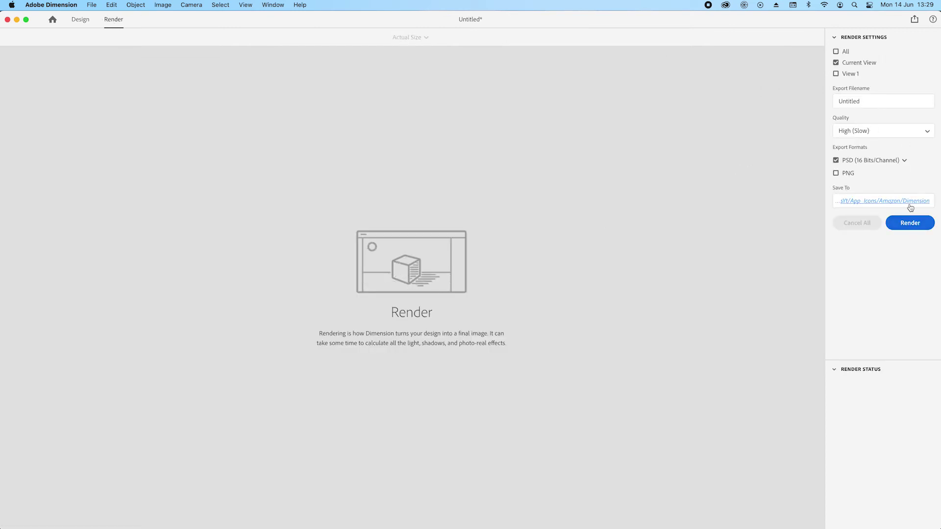
left_click(908, 224)
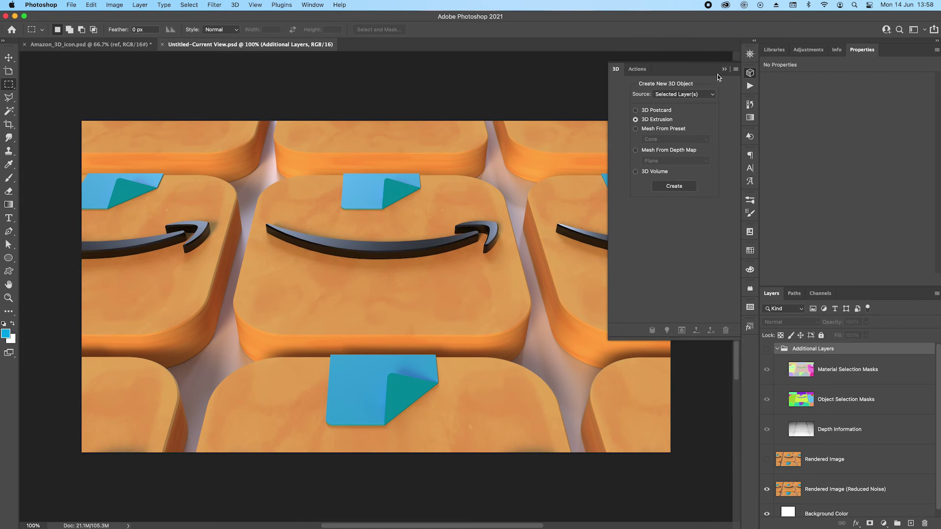
In Photoshop, collapse the 3D panel and the Additional Layers group, and convert the Rendered Image (Reduced Noise) layer to a smart object
left_click(725, 69)
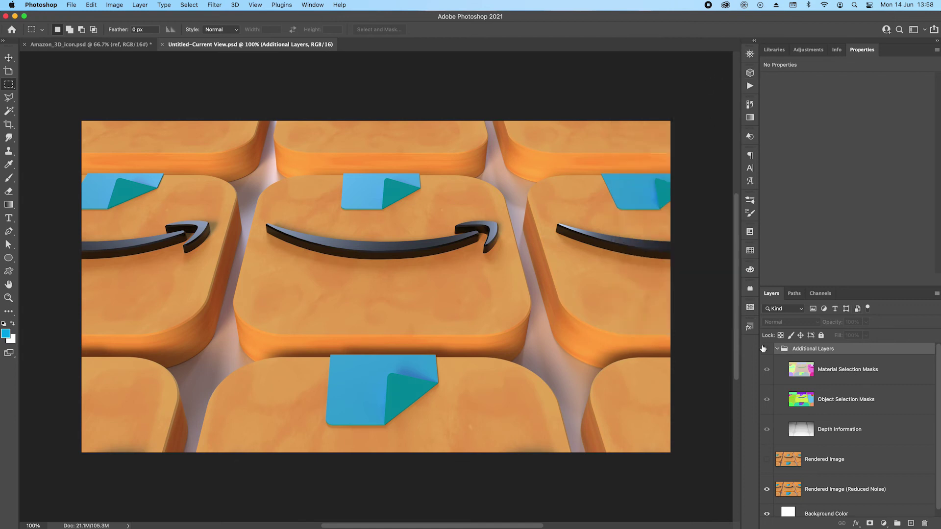
left_click(777, 348)
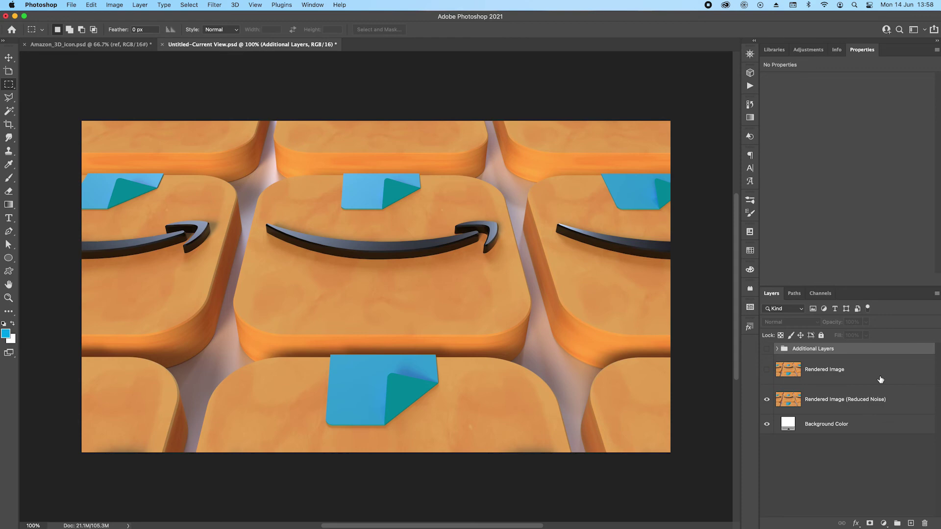
left_click(853, 399)
right_click(893, 402)
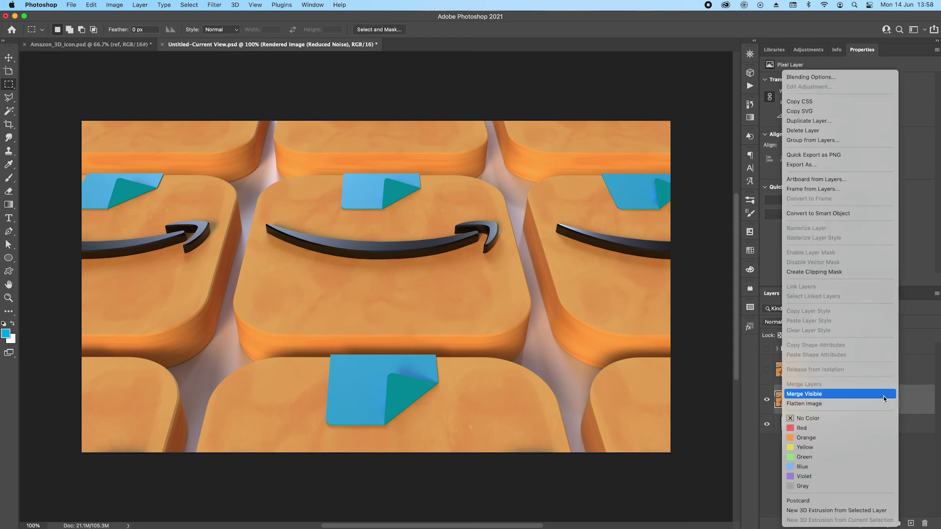
left_click(846, 214)
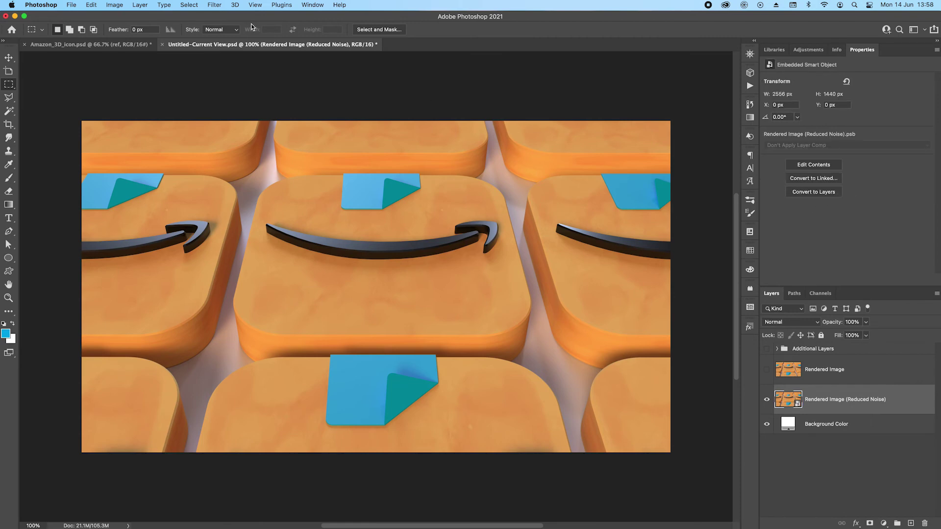
Apply a custom Lens Correction with a darkening vignette, Amount about -55 and Midpoint +42, to the reduced-noise render
left_click(216, 6)
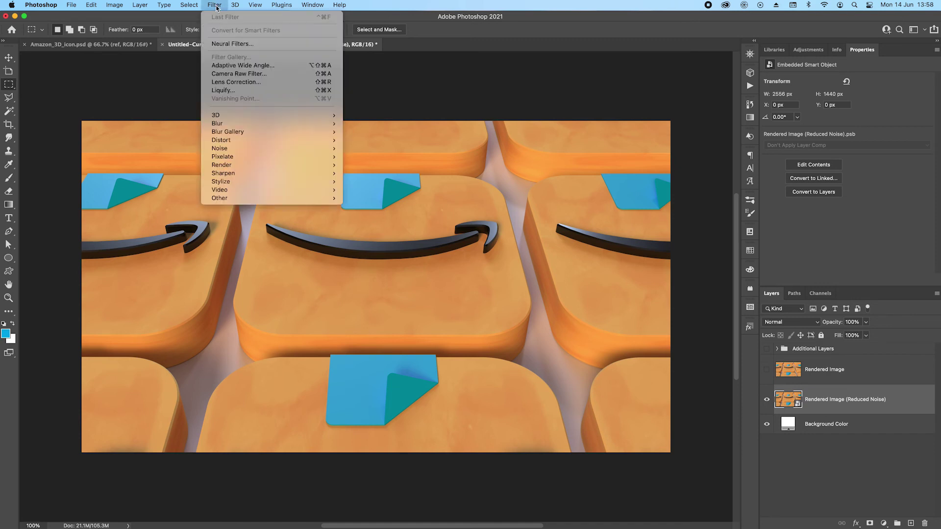
left_click(237, 83)
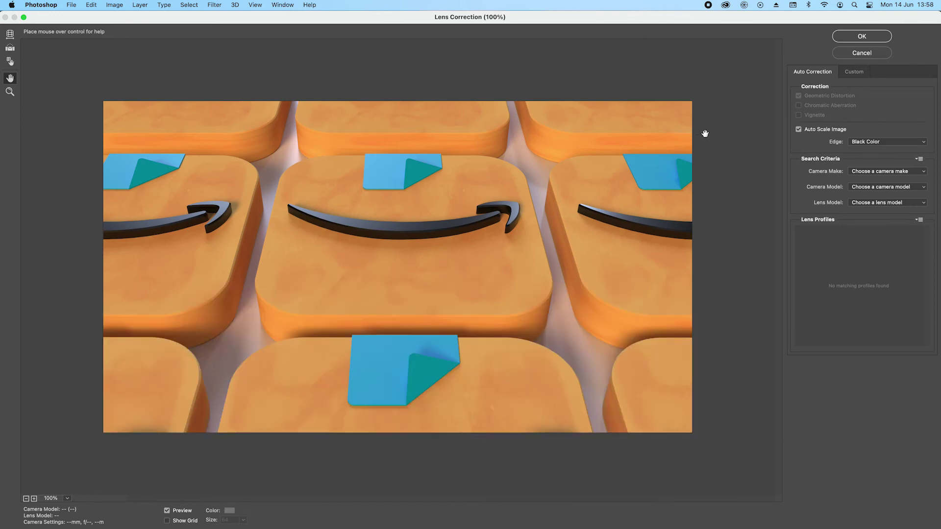
left_click(855, 72)
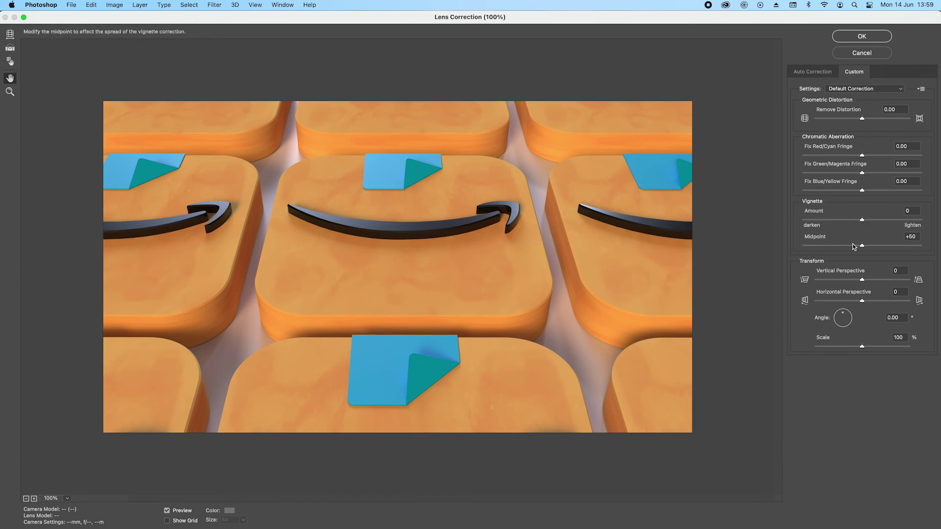
left_click_drag(862, 219, 831, 222)
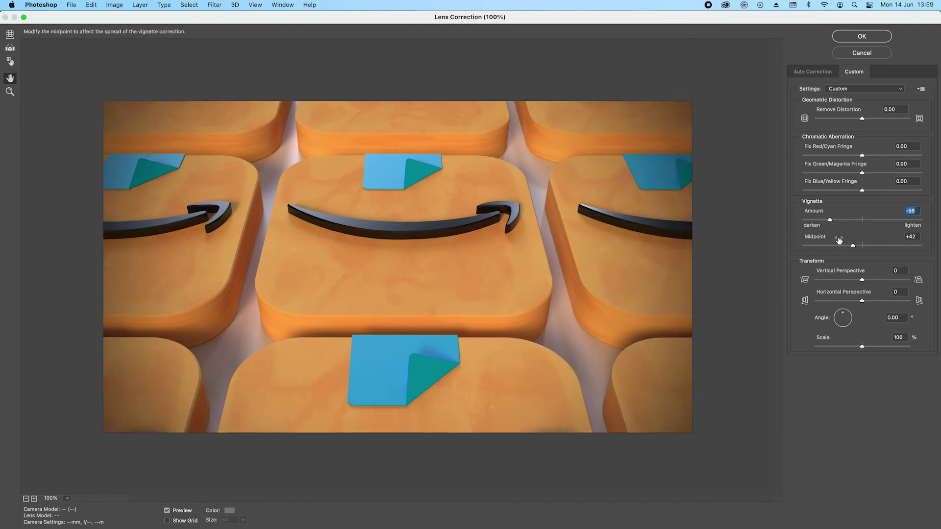
left_click_drag(830, 221, 833, 223)
left_click(869, 37)
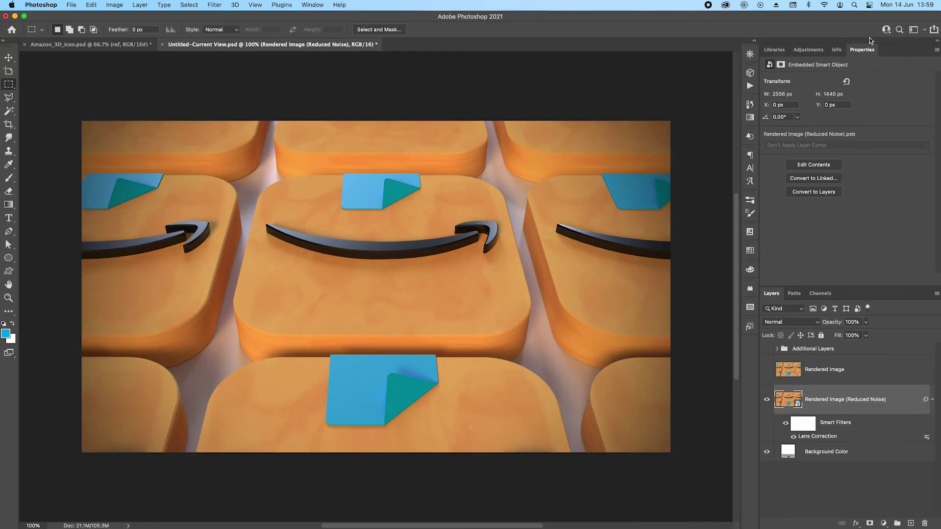
Add a Tilt-Shift blur and widen its focus and transition lines so the whole middle icon, including its blue label, stays sharp
left_click(217, 6)
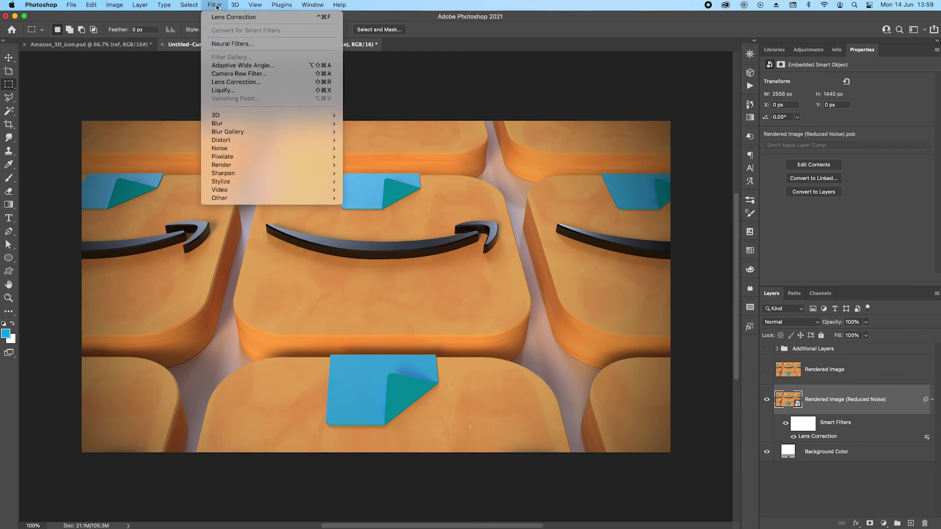
mouse_move(310, 131)
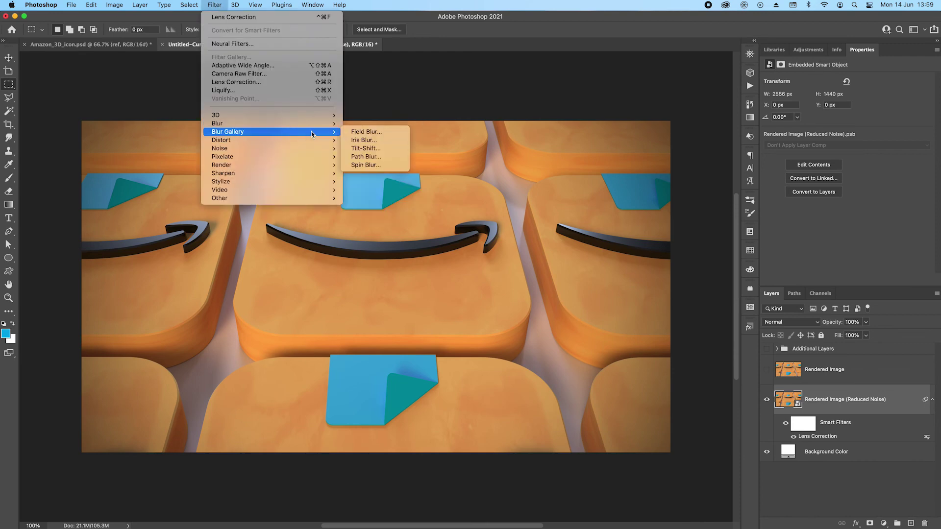
left_click(383, 151)
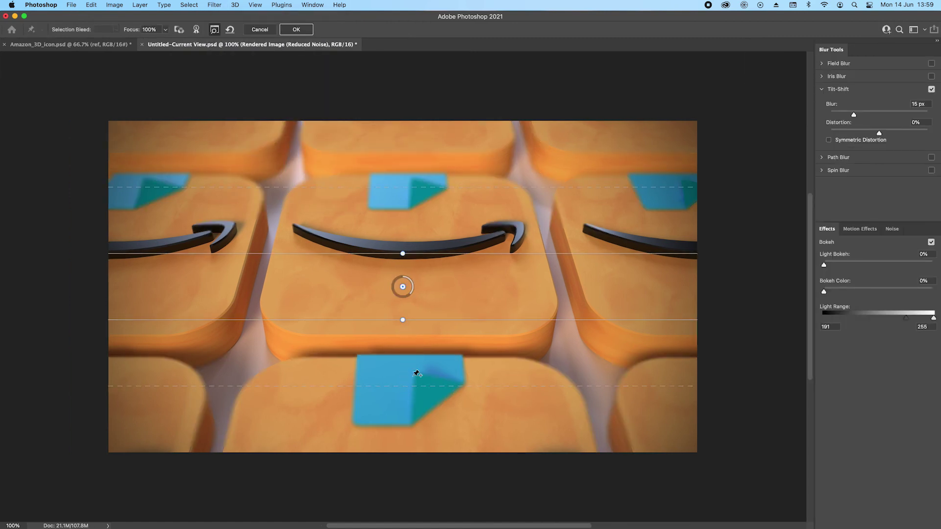
left_click_drag(409, 321, 411, 357)
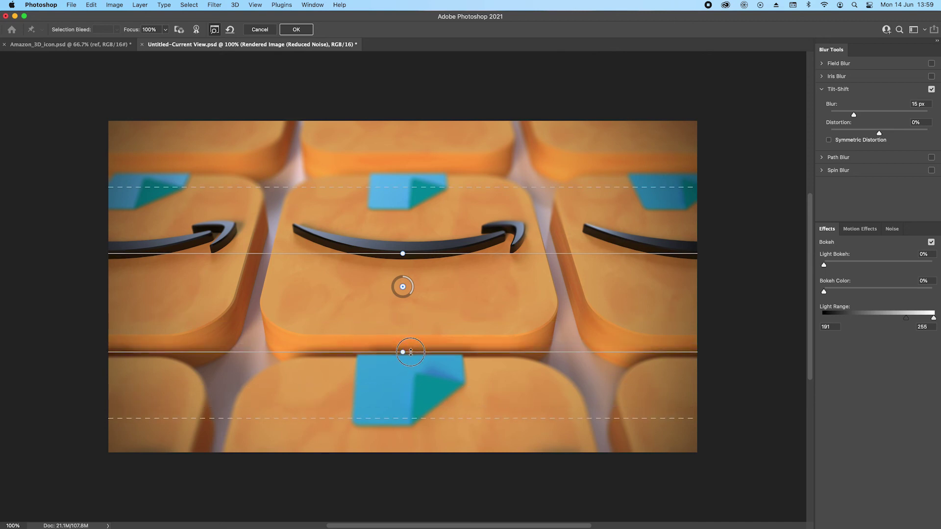
left_click_drag(418, 420, 417, 458)
left_click_drag(418, 356, 419, 363)
left_click_drag(433, 188, 433, 173)
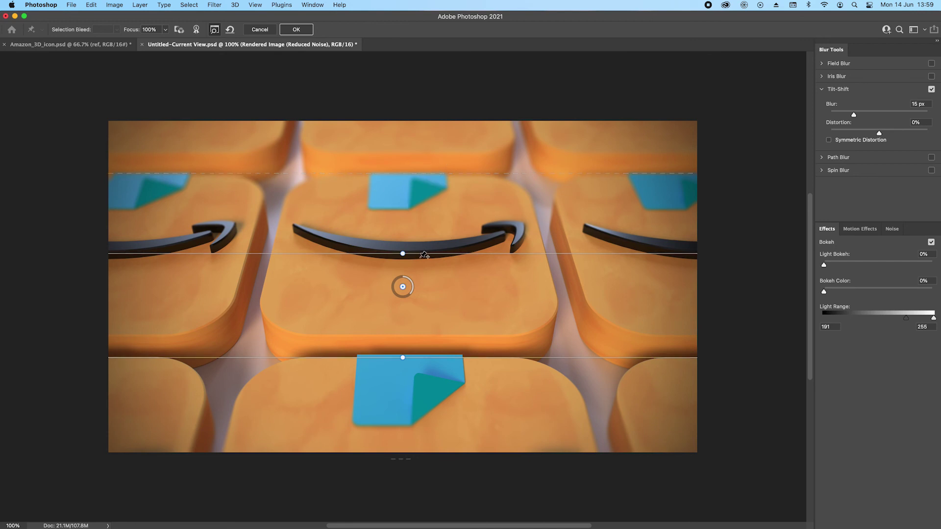
left_click_drag(425, 255, 433, 201)
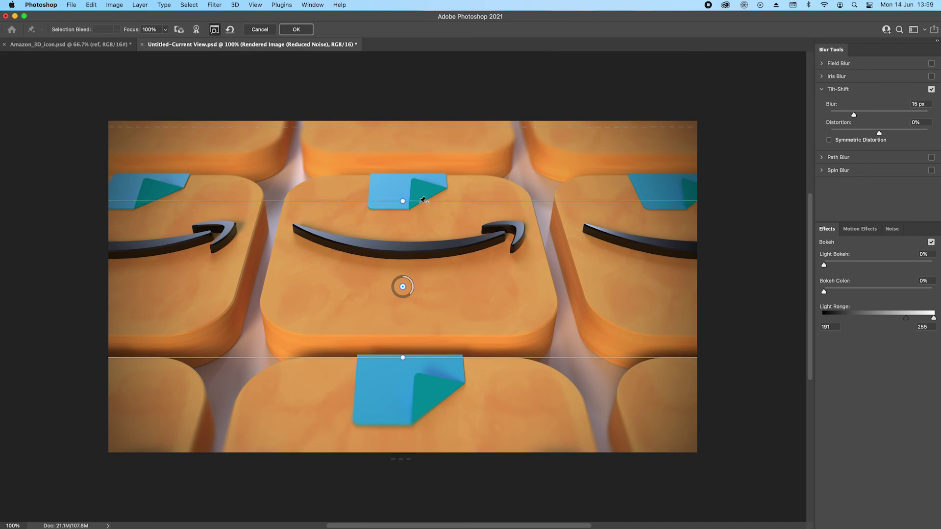
left_click_drag(424, 201, 424, 173)
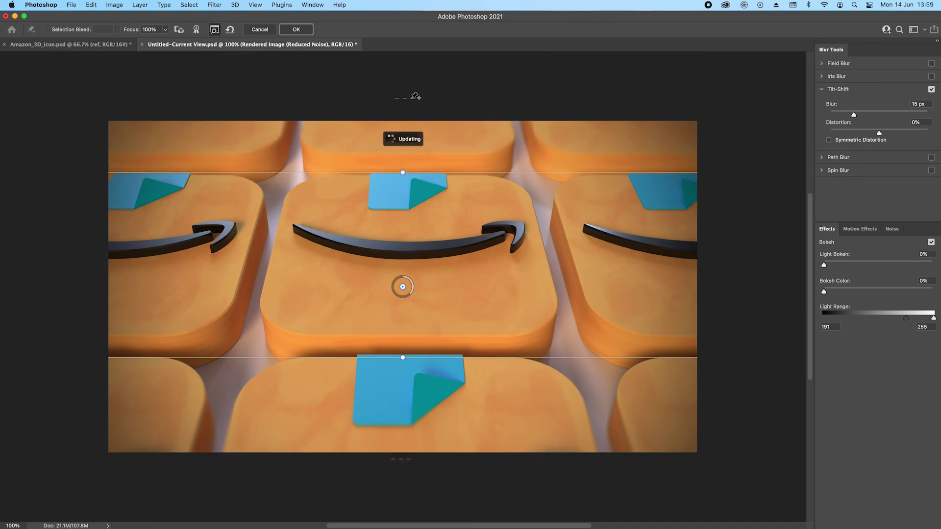
left_click_drag(413, 98, 415, 118)
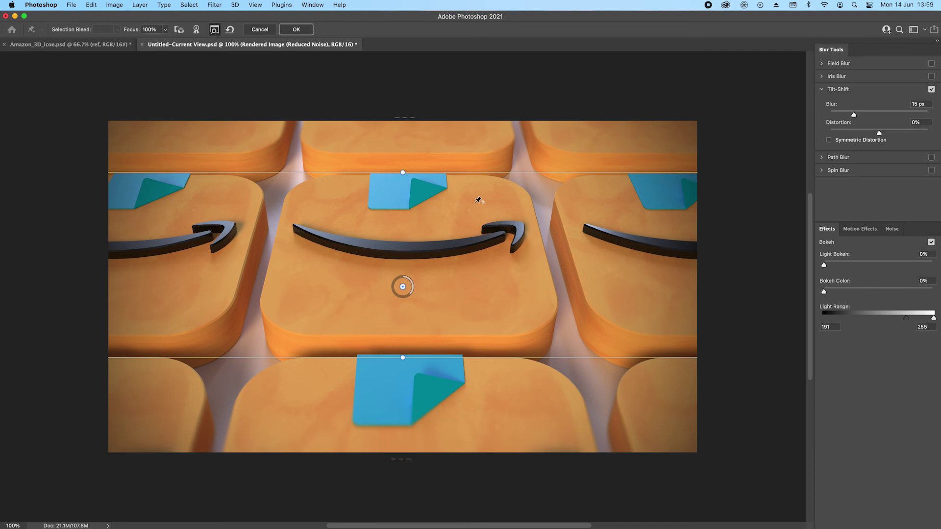
Reduce the Tilt-Shift blur to 10 px and raise the lower focus line just above the front label, with its transition line at the image's bottom edge
left_click_drag(409, 294, 414, 295)
left_click_drag(411, 294, 410, 294)
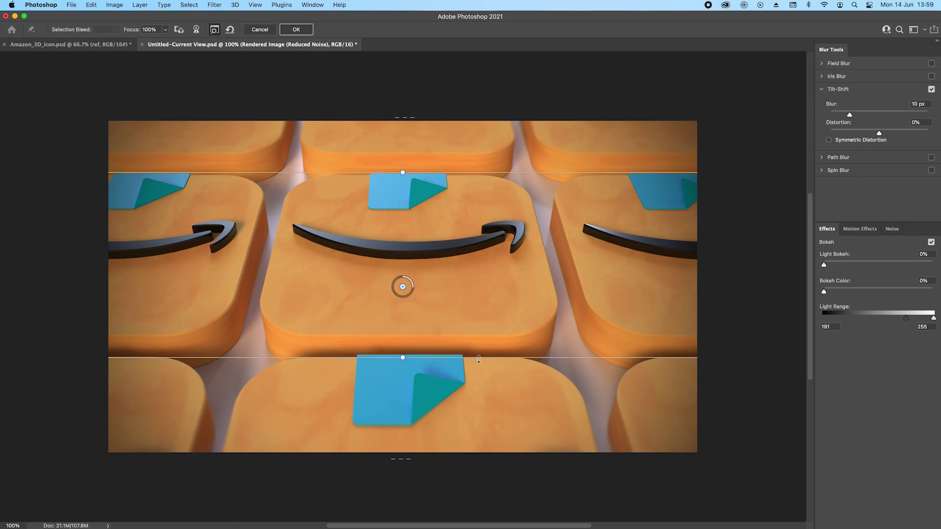
left_click_drag(479, 358, 478, 353)
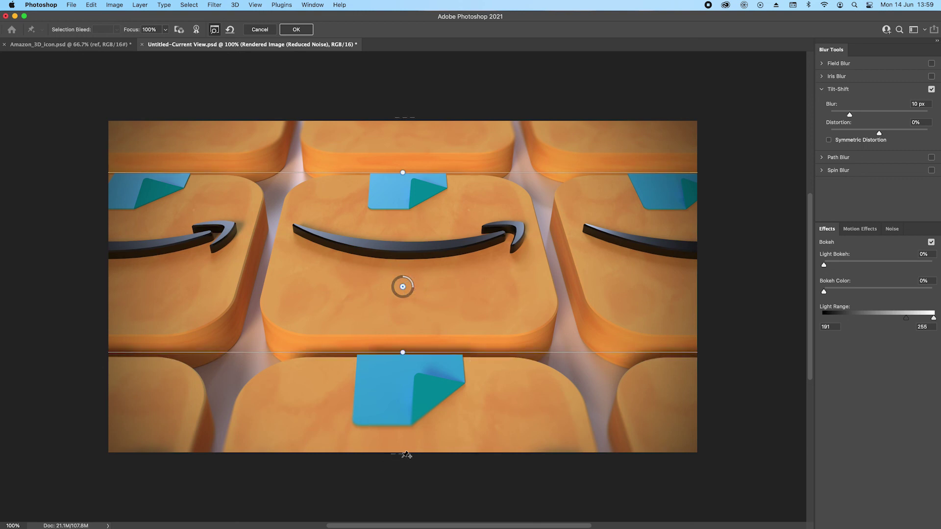
left_click_drag(402, 456, 408, 450)
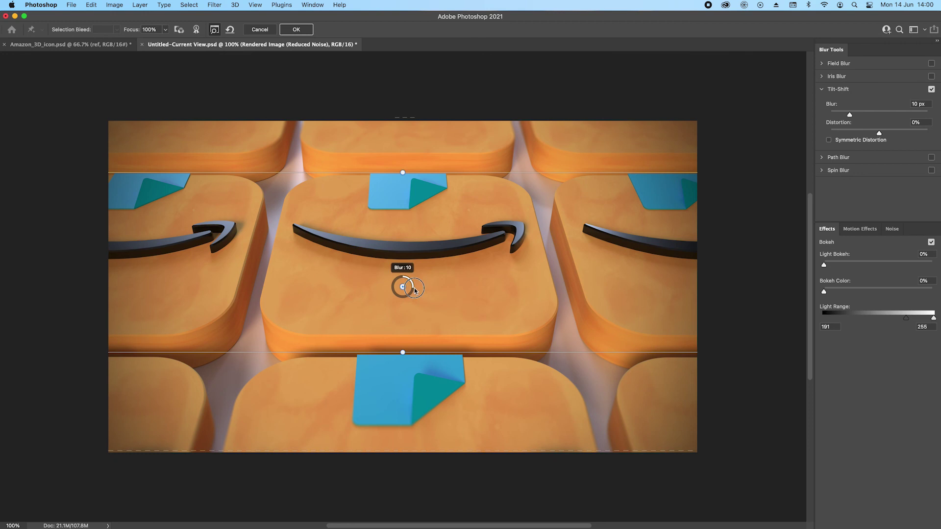
Set the Tilt-Shift blur to 13 px, lower the upper focus line across the middle icon's blue label, and apply the filter
left_click_drag(413, 290, 411, 295)
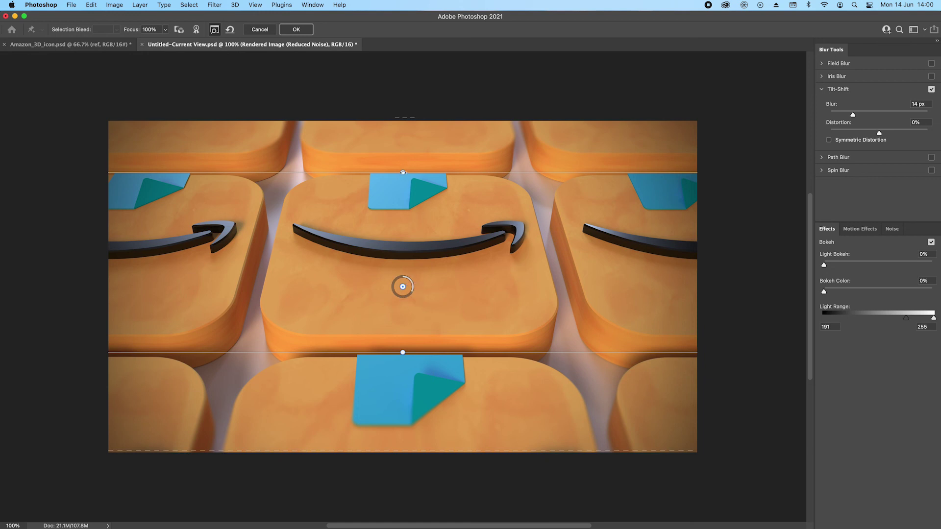
left_click_drag(414, 172, 423, 179)
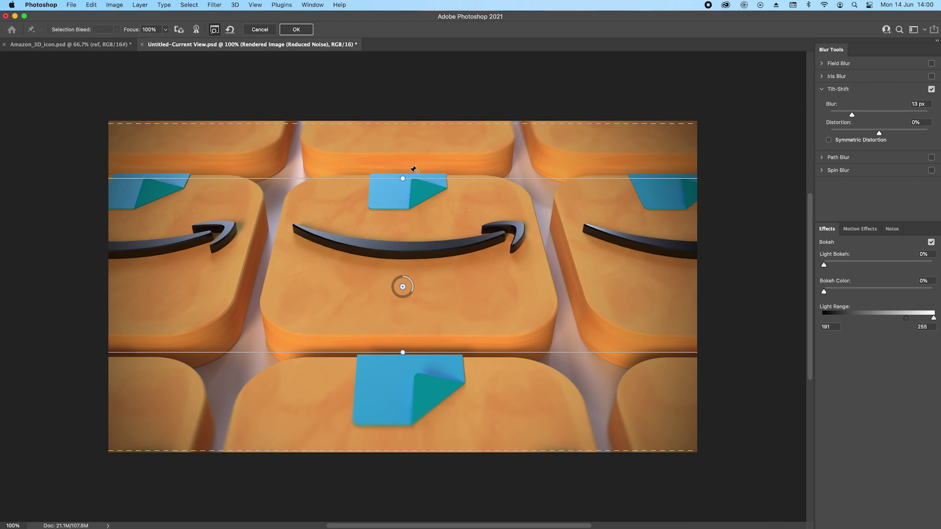
left_click_drag(394, 123, 390, 120)
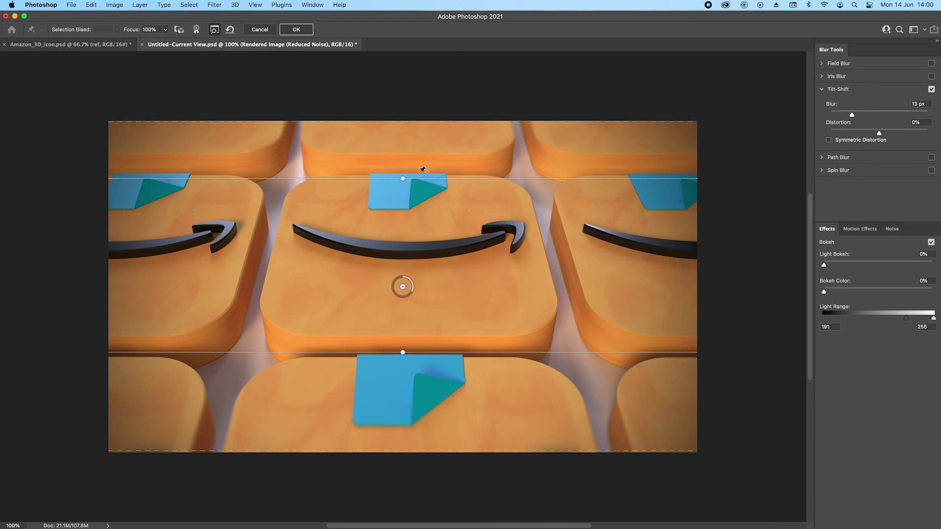
left_click_drag(420, 178, 417, 190)
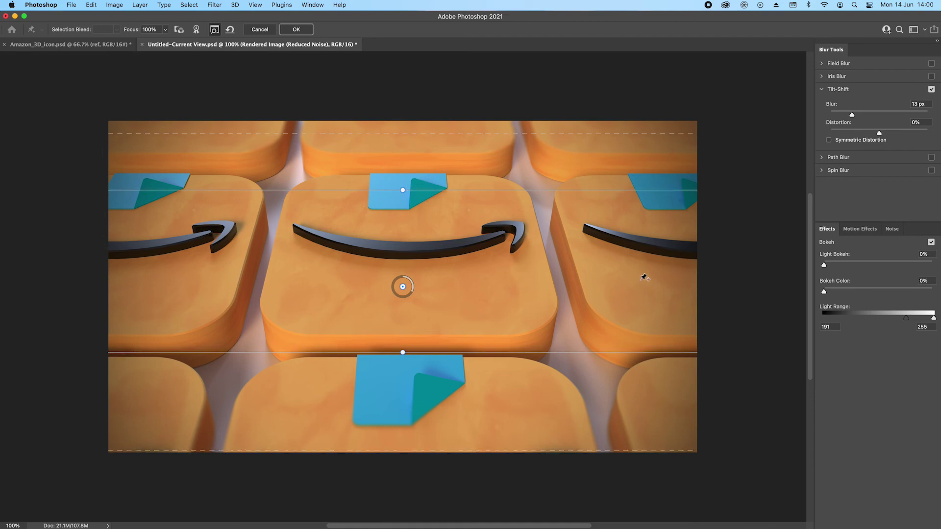
left_click(296, 29)
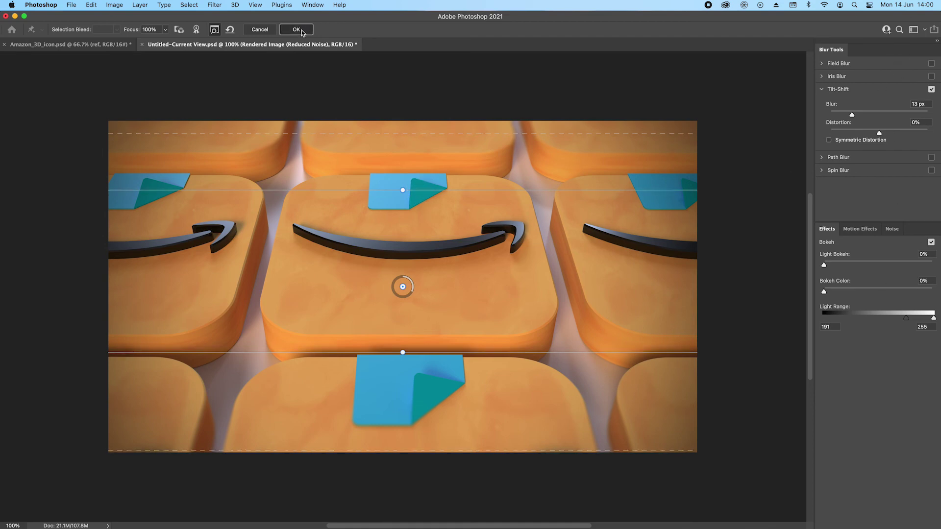